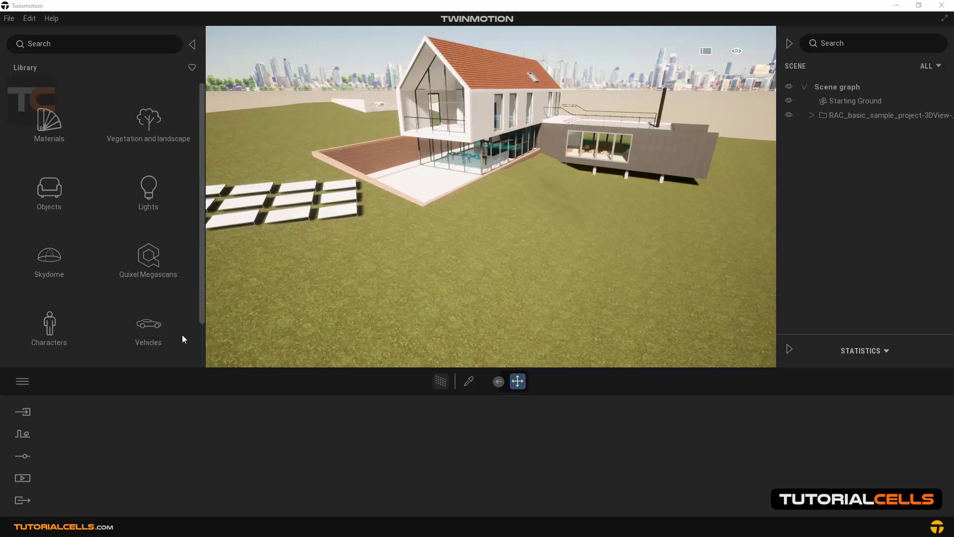
- Start vegetation painting and add Dry Grass 01 from the grass and flowers library to the painting palette
{"action": "left_click", "coordinate": [153, 139]}
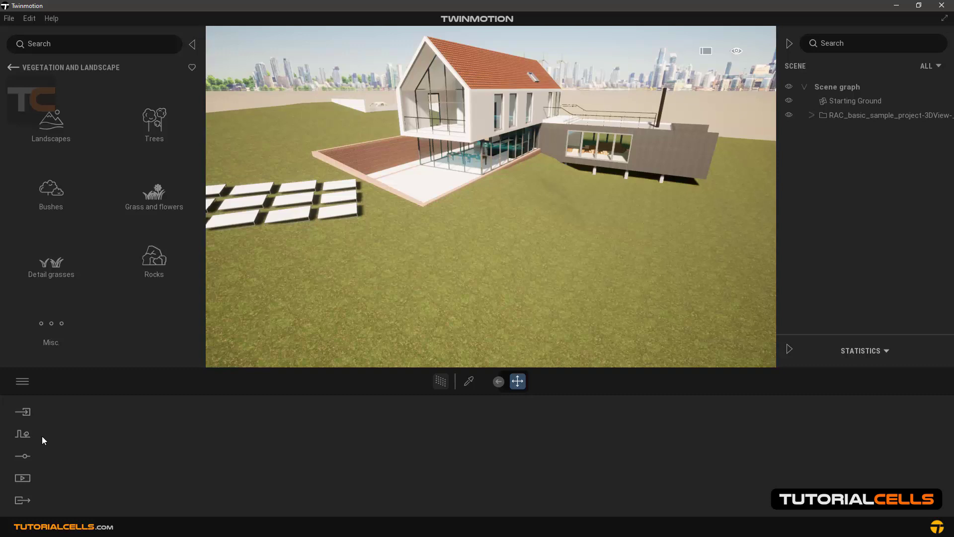
{"action": "left_click", "coordinate": [28, 435]}
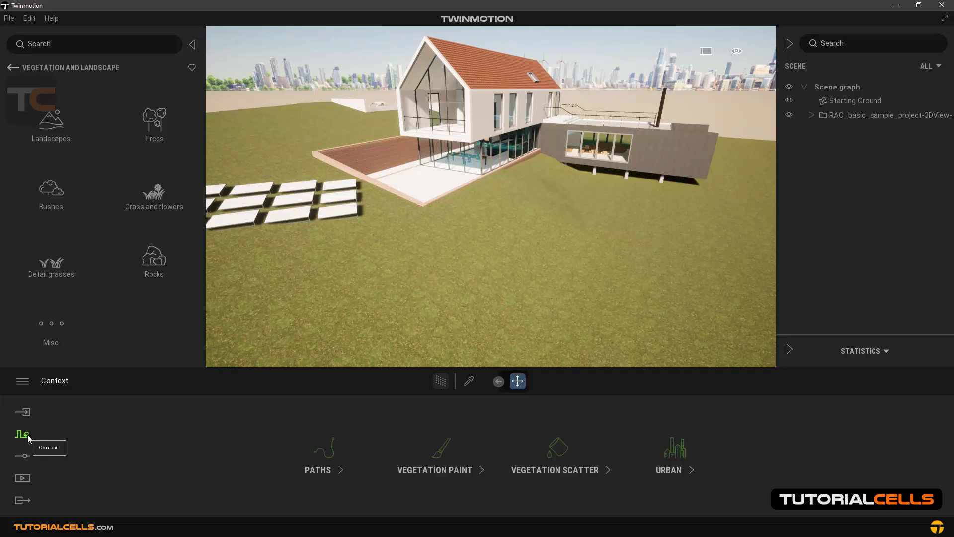
{"action": "left_click", "coordinate": [428, 468]}
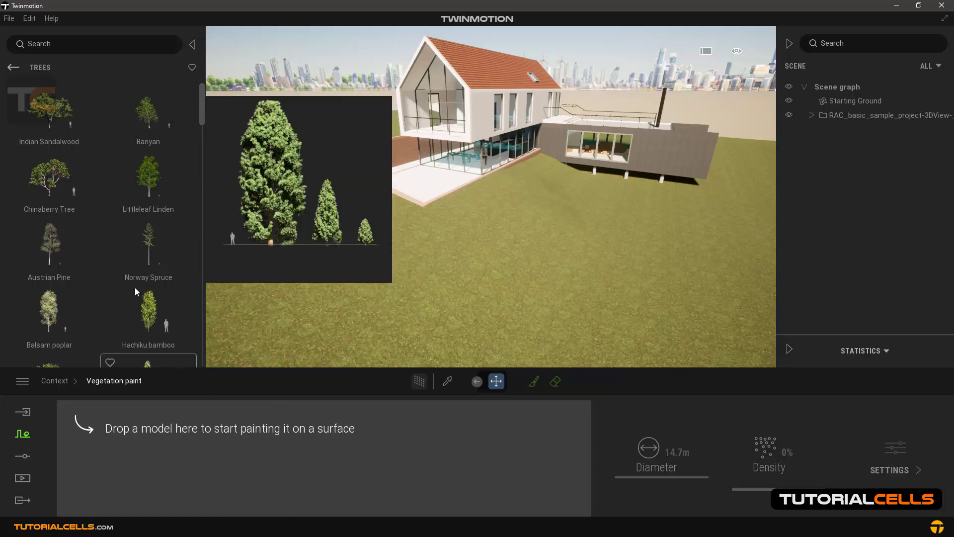
{"action": "left_click", "coordinate": [14, 70]}
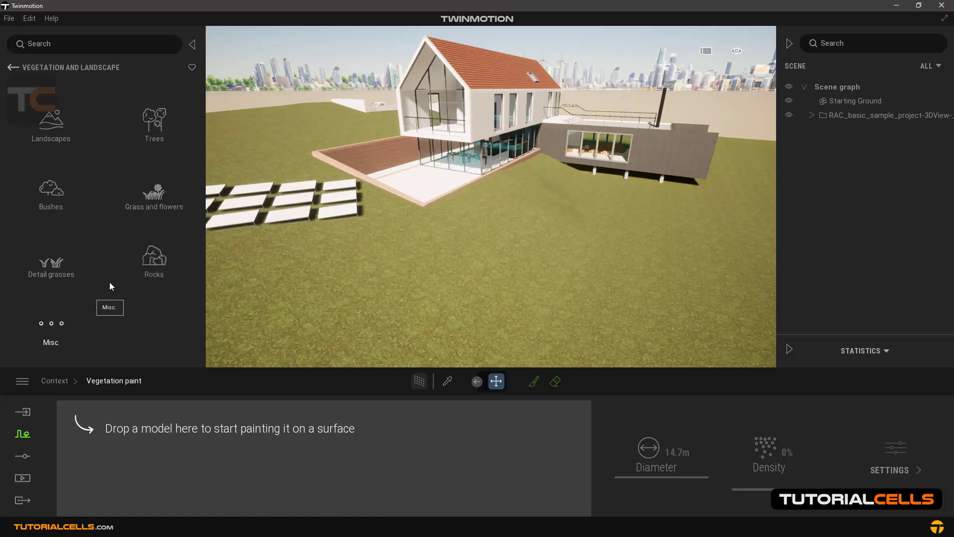
{"action": "left_click", "coordinate": [155, 204]}
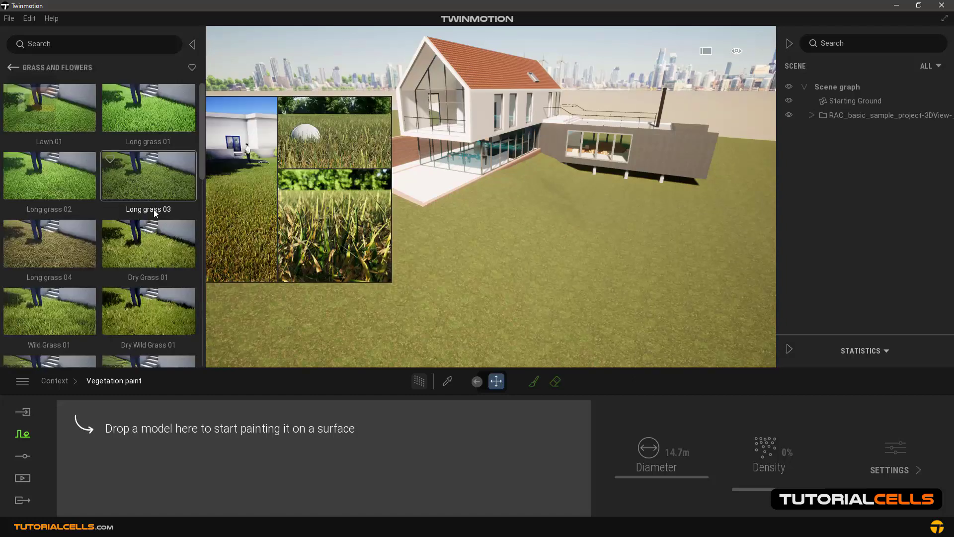
{"action": "mouse_move", "coordinate": [154, 210]}
{"action": "left_mouse_down"}
{"action": "mouse_move", "coordinate": [143, 244]}
{"action": "mouse_move", "coordinate": [166, 312]}
{"action": "mouse_move", "coordinate": [128, 402]}
{"action": "mouse_move", "coordinate": [144, 429]}
{"action": "mouse_move", "coordinate": [156, 428]}
{"action": "left_mouse_up"}
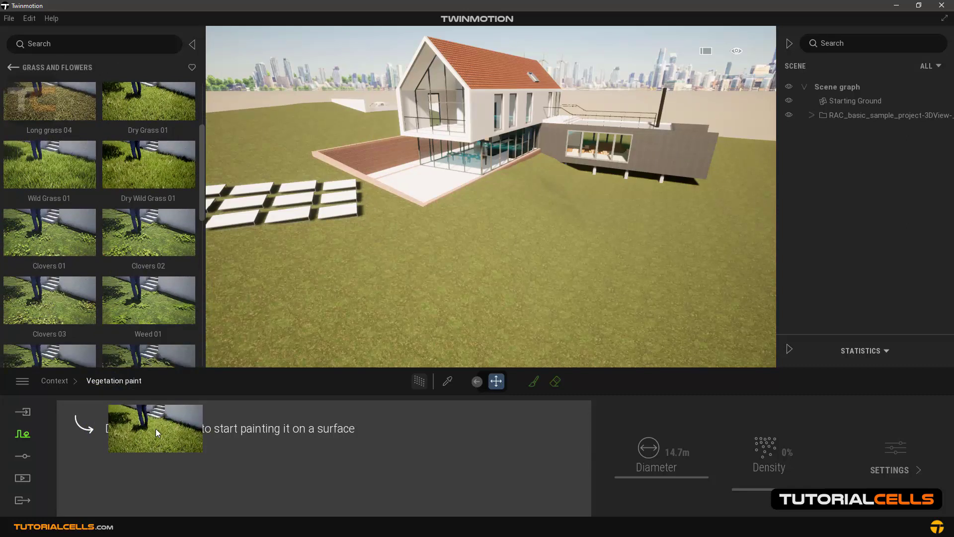
{"action": "left_click_drag", "start_coordinate": [156, 429], "coordinate": [156, 428]}
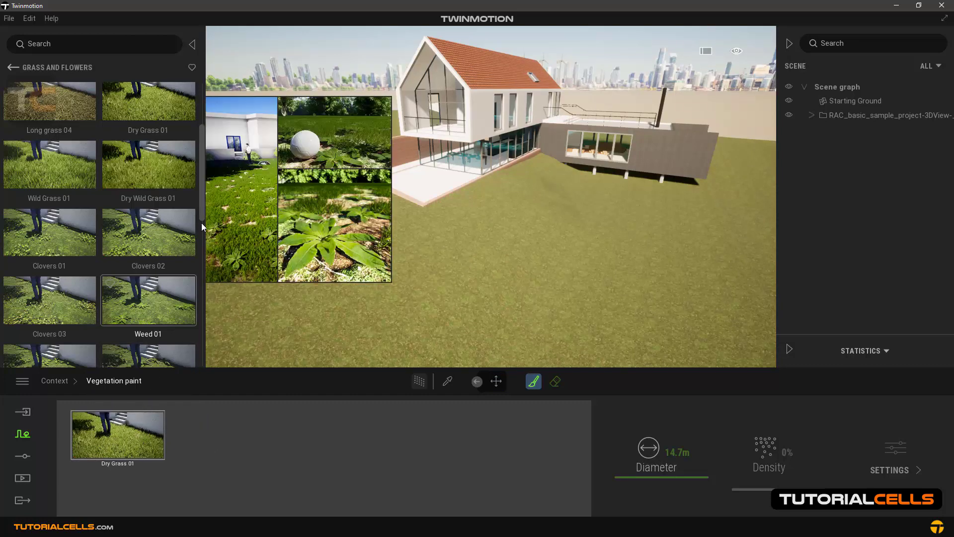
- Set the brush diameter to 12.9 m and paint Dry Grass 01 over the lawn in front of the house
{"action": "scroll", "coordinate": [201, 226], "scroll_direction": "down", "scroll_amount": 1}
{"action": "scroll", "coordinate": [197, 303], "scroll_direction": "down", "scroll_amount": 5}
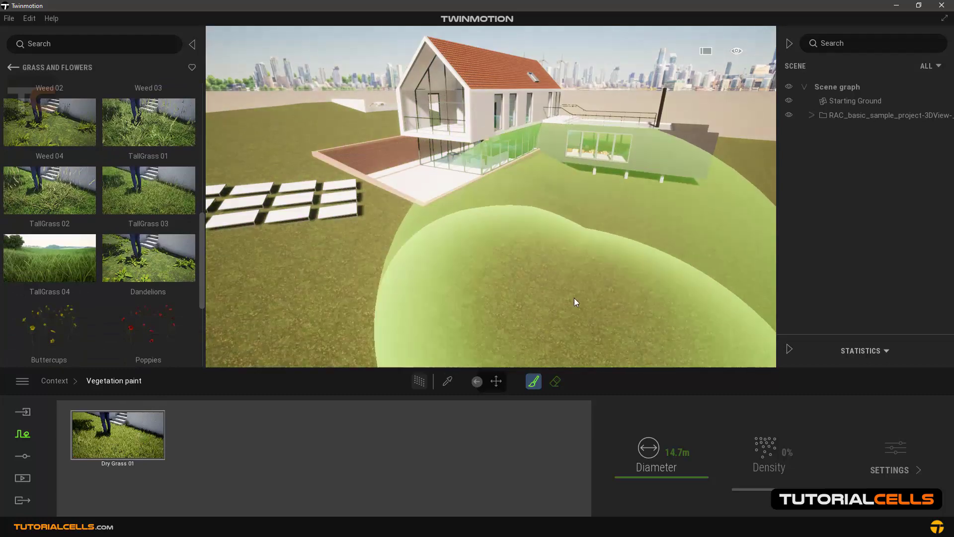
{"action": "scroll", "coordinate": [497, 273], "scroll_direction": "down", "scroll_amount": 3}
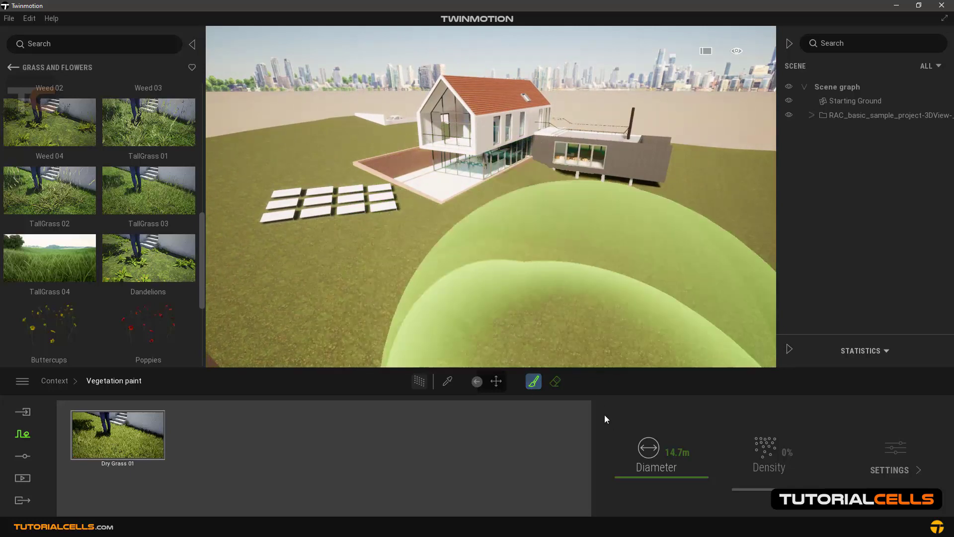
{"action": "left_click_drag", "start_coordinate": [647, 479], "coordinate": [616, 479]}
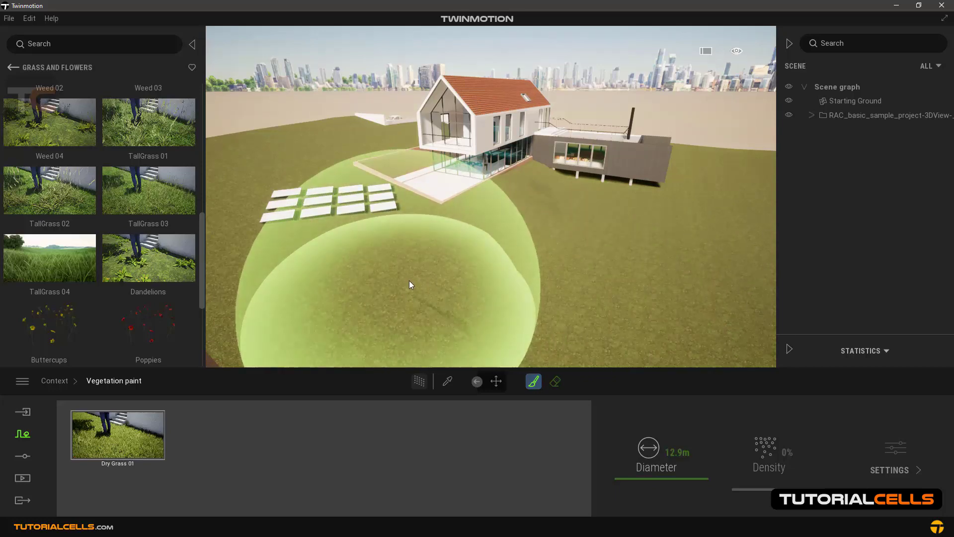
{"action": "mouse_move", "coordinate": [410, 284]}
{"action": "left_mouse_down"}
{"action": "mouse_move", "coordinate": [672, 247]}
{"action": "mouse_move", "coordinate": [720, 207]}
{"action": "mouse_move", "coordinate": [744, 318]}
{"action": "mouse_move", "coordinate": [643, 356]}
{"action": "mouse_move", "coordinate": [710, 377]}
{"action": "left_mouse_up"}
- Examine the painted grass patch in front of the house from close up and from a distance
{"action": "scroll", "coordinate": [605, 288], "scroll_direction": "down", "scroll_amount": 3}
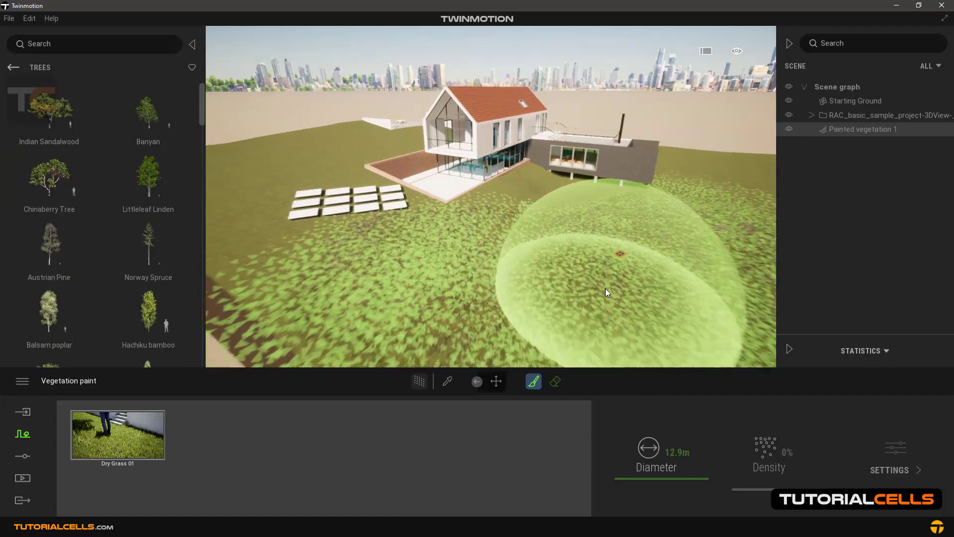
{"action": "scroll", "coordinate": [548, 311], "scroll_direction": "up", "scroll_amount": 2}
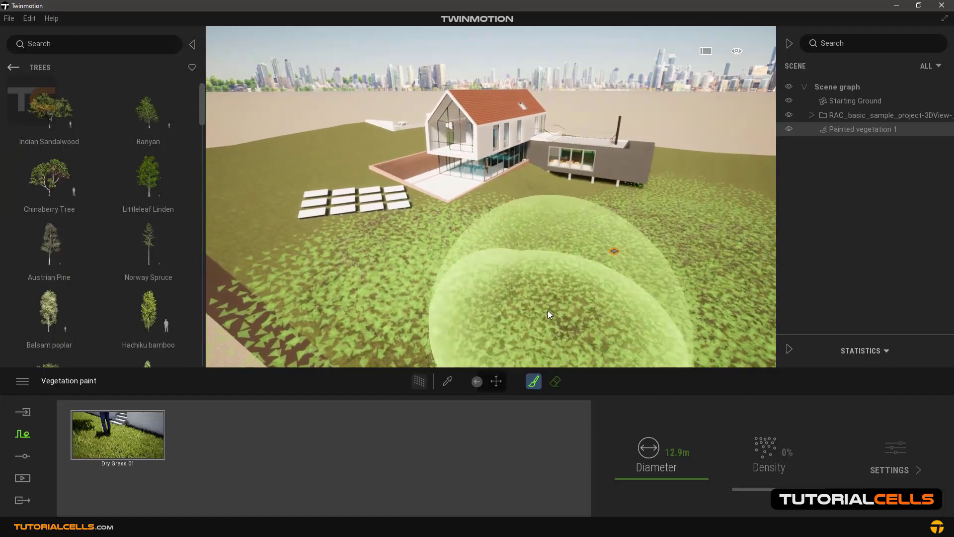
{"action": "right_click_drag", "start_coordinate": [551, 305], "coordinate": [581, 314]}
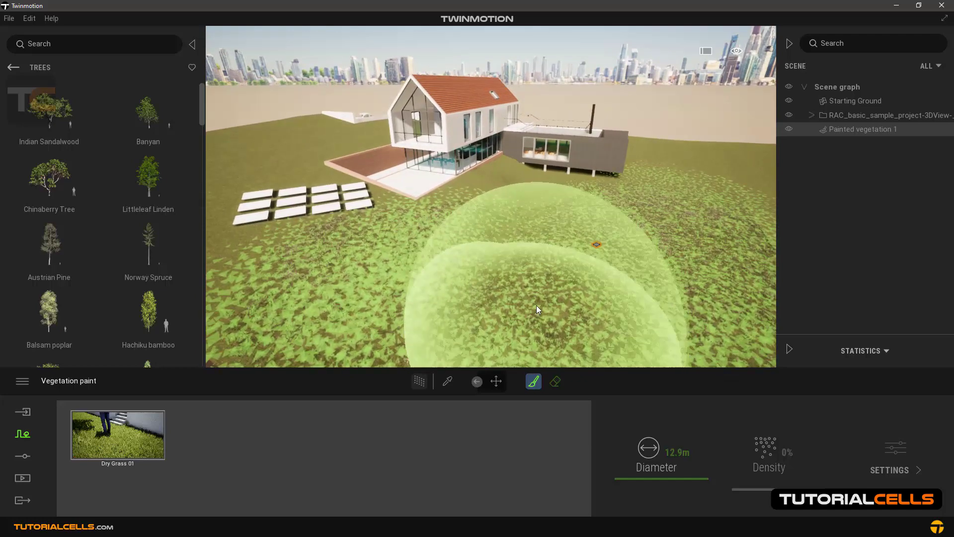
{"action": "scroll", "coordinate": [536, 305], "scroll_direction": "up", "scroll_amount": 1}
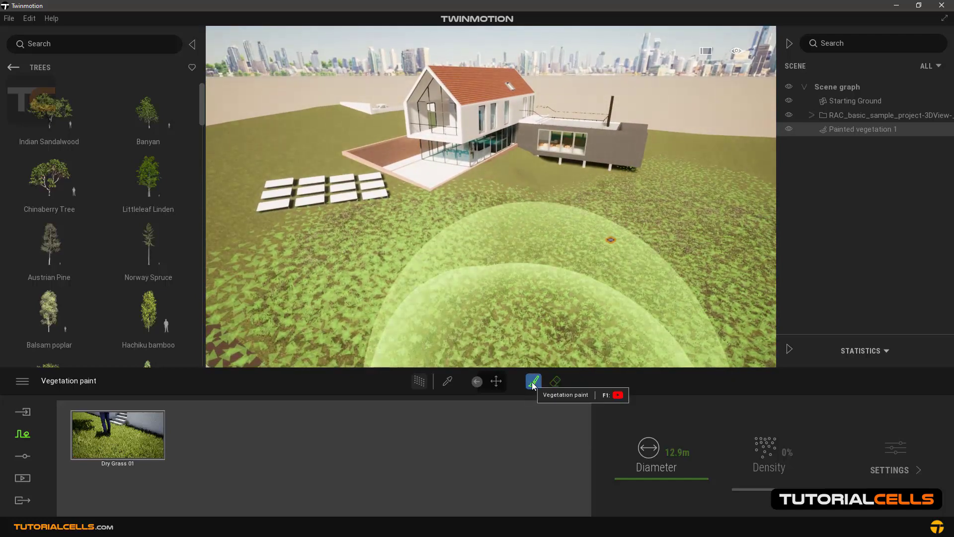
{"action": "scroll", "coordinate": [520, 330], "scroll_direction": "up", "scroll_amount": 3}
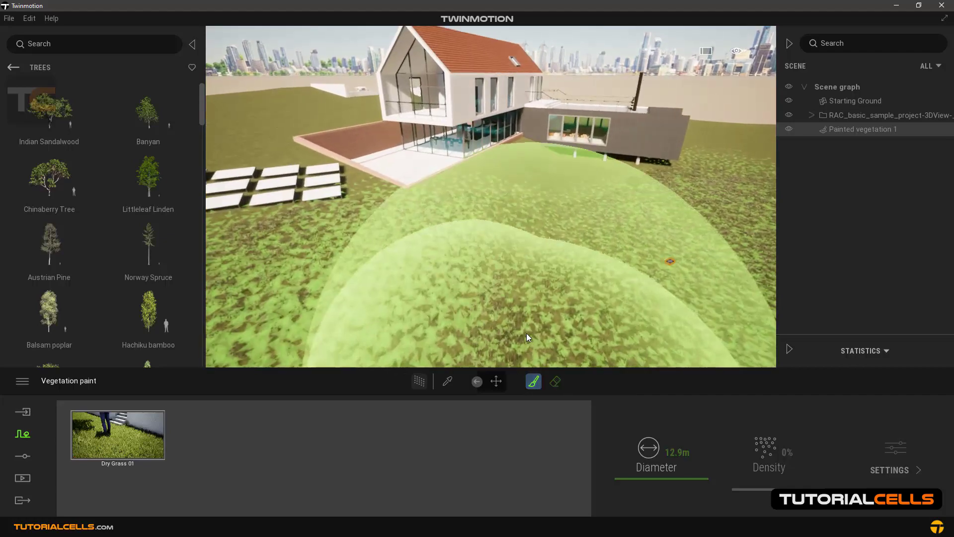
{"action": "scroll", "coordinate": [532, 331], "scroll_direction": "up", "scroll_amount": 1}
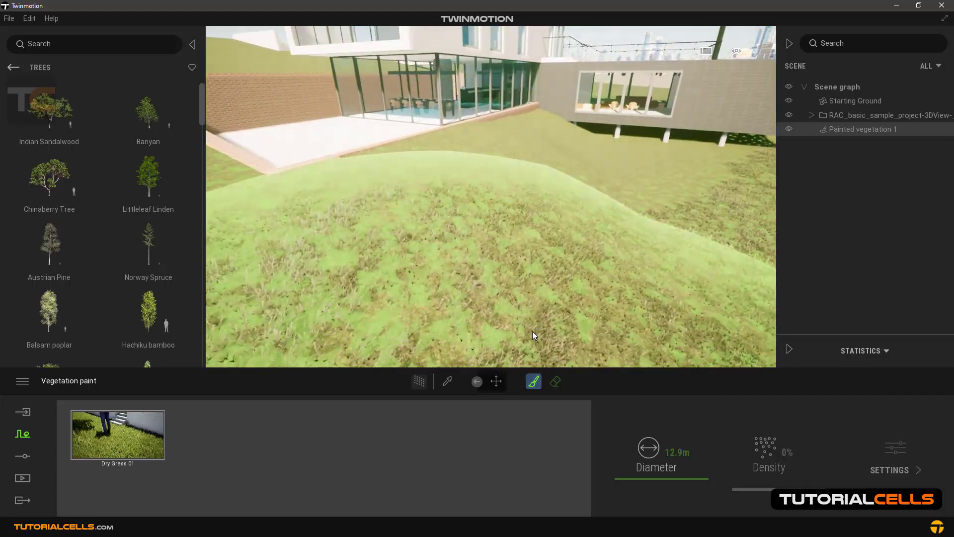
{"action": "scroll", "coordinate": [533, 331], "scroll_direction": "down", "scroll_amount": 1}
{"action": "scroll", "coordinate": [533, 335], "scroll_direction": "down", "scroll_amount": 5}
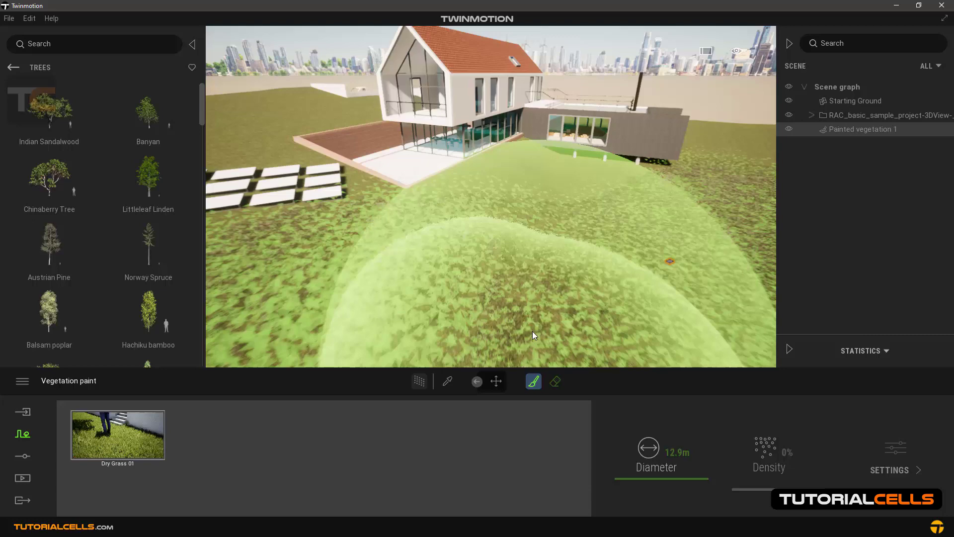
- Raise the density of the painted Dry Grass 01 to 100% and check its coverage up close
{"action": "left_click", "coordinate": [110, 424]}
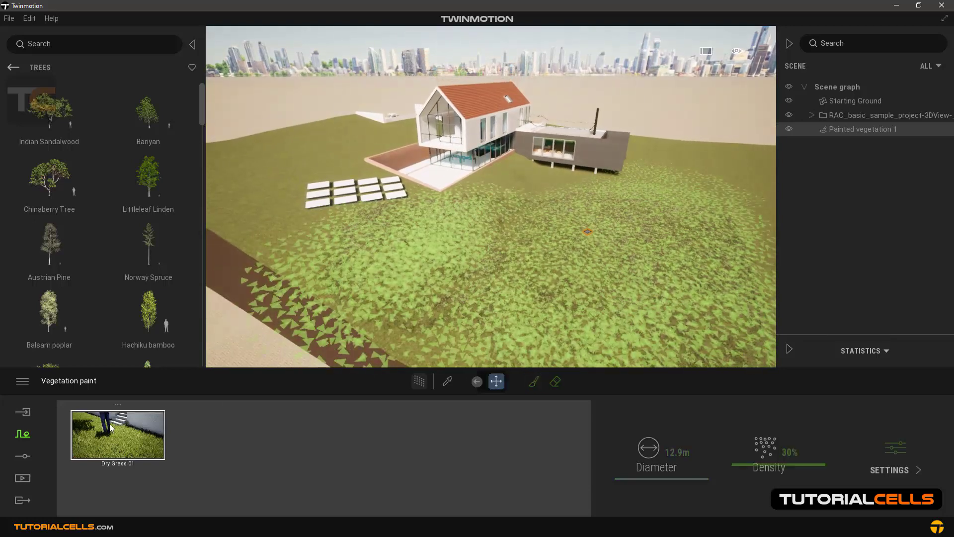
{"action": "left_click_drag", "start_coordinate": [735, 466], "coordinate": [733, 399]}
{"action": "scroll", "coordinate": [559, 298], "scroll_direction": "up", "scroll_amount": 3}
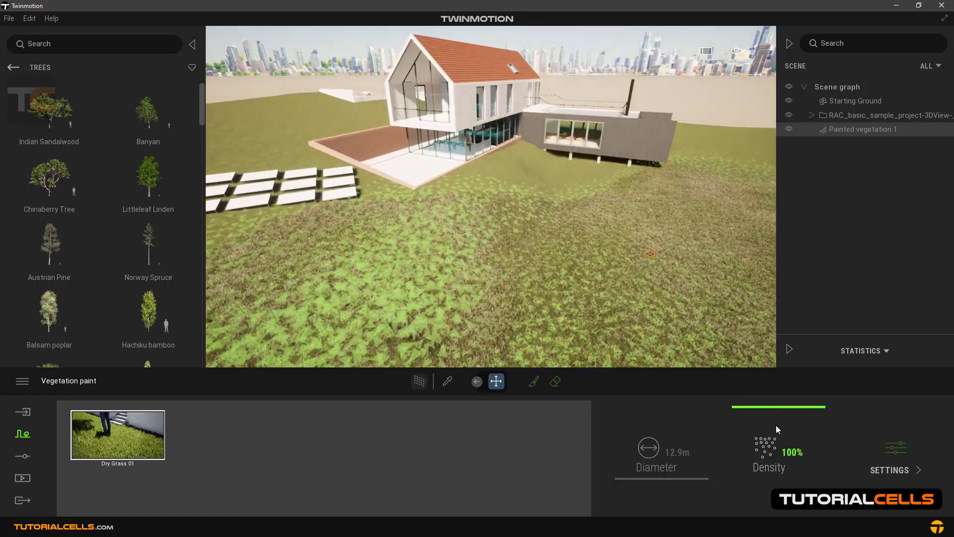
{"action": "left_click_drag", "start_coordinate": [759, 405], "coordinate": [697, 404]}
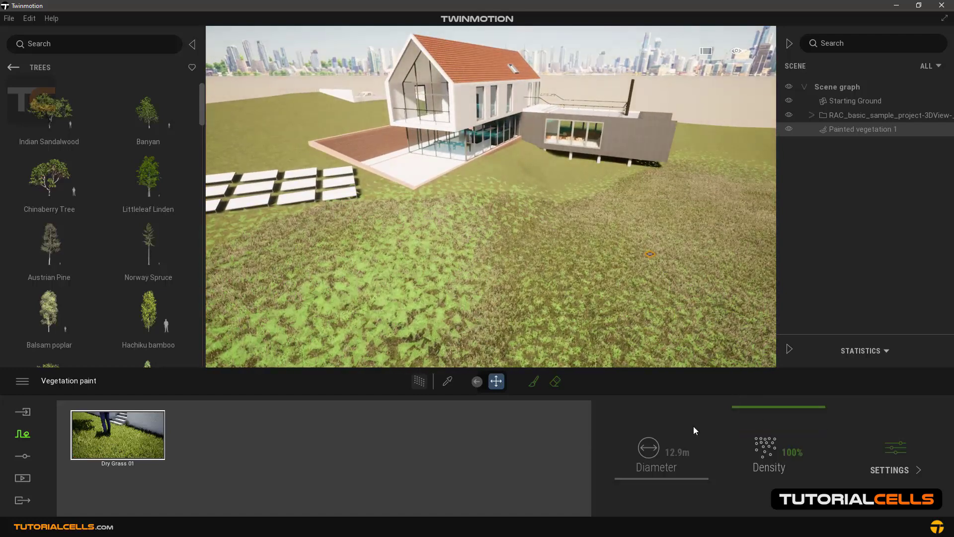
{"action": "right_click_drag", "start_coordinate": [546, 334], "coordinate": [555, 354]}
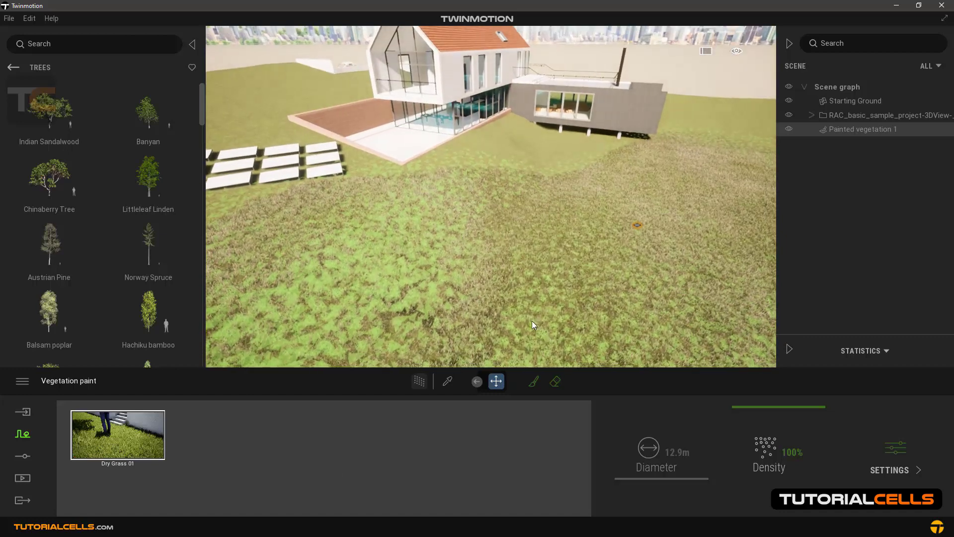
{"action": "right_click_drag", "start_coordinate": [529, 315], "coordinate": [569, 348]}
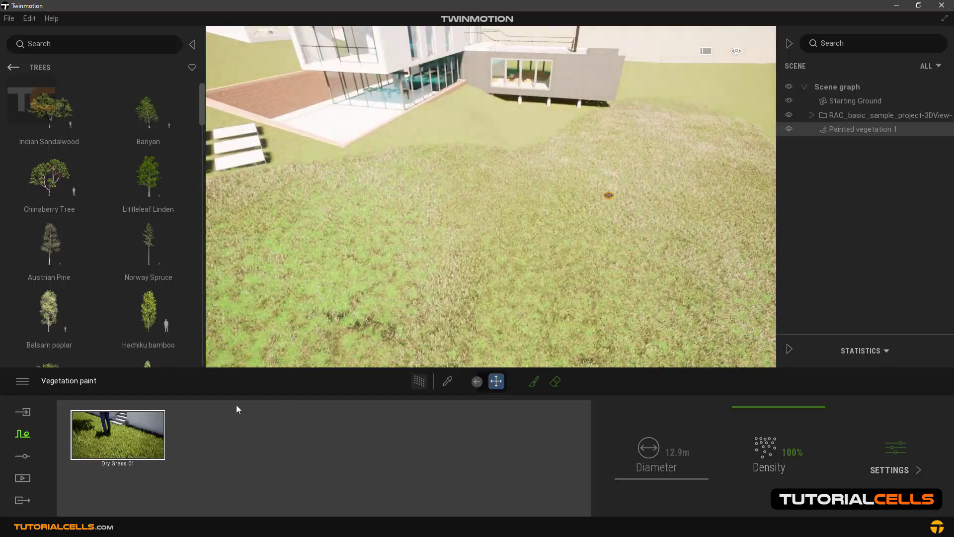
{"action": "left_click_drag", "start_coordinate": [736, 408], "coordinate": [734, 374]}
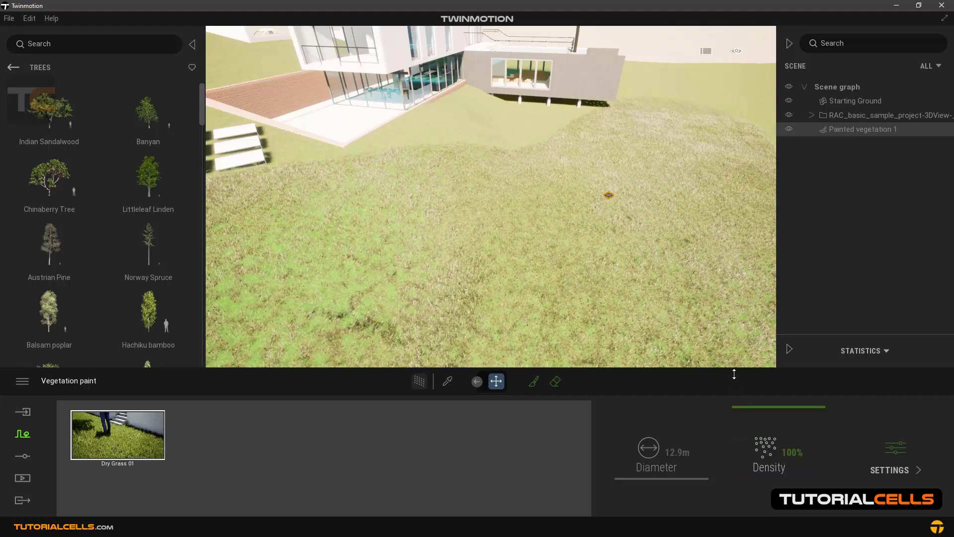
{"action": "scroll", "coordinate": [613, 300], "scroll_direction": "up", "scroll_amount": 5}
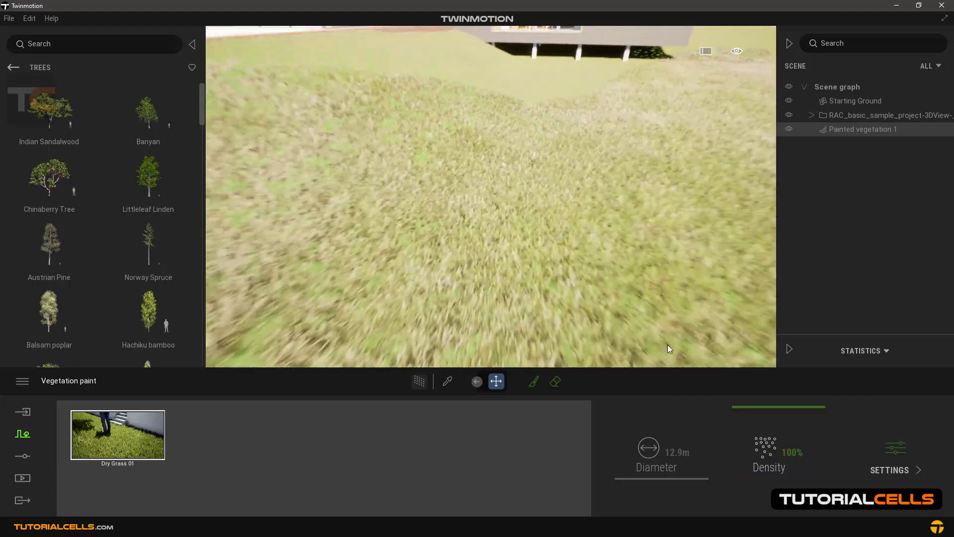
{"action": "mouse_move", "coordinate": [728, 404]}
{"action": "left_mouse_down"}
{"action": "mouse_move", "coordinate": [735, 492]}
{"action": "mouse_move", "coordinate": [734, 395]}
{"action": "left_mouse_up"}
{"action": "scroll", "coordinate": [381, 305], "scroll_direction": "down", "scroll_amount": 5}
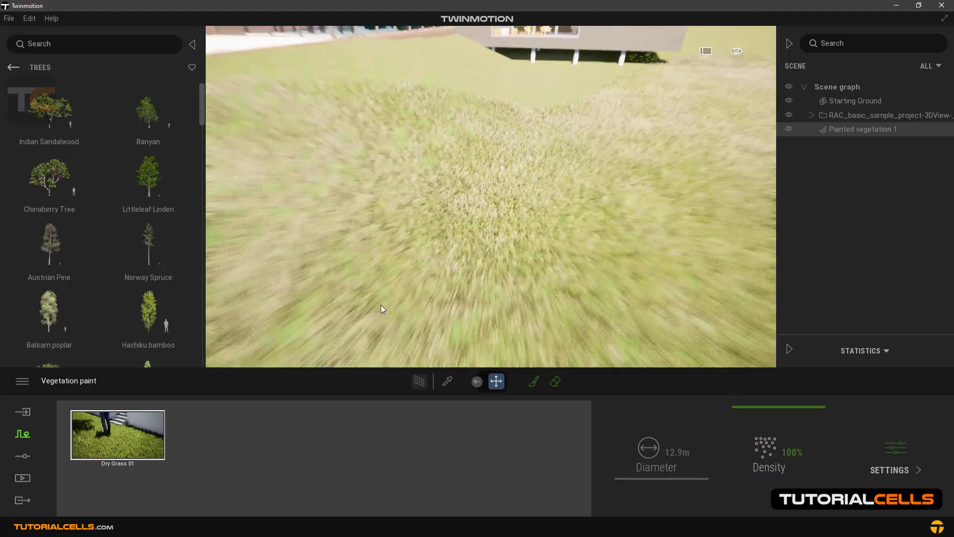
- Set the grass fading distance to Far in the preferences and check the painted grass from farther away
{"action": "left_click", "coordinate": [32, 21]}
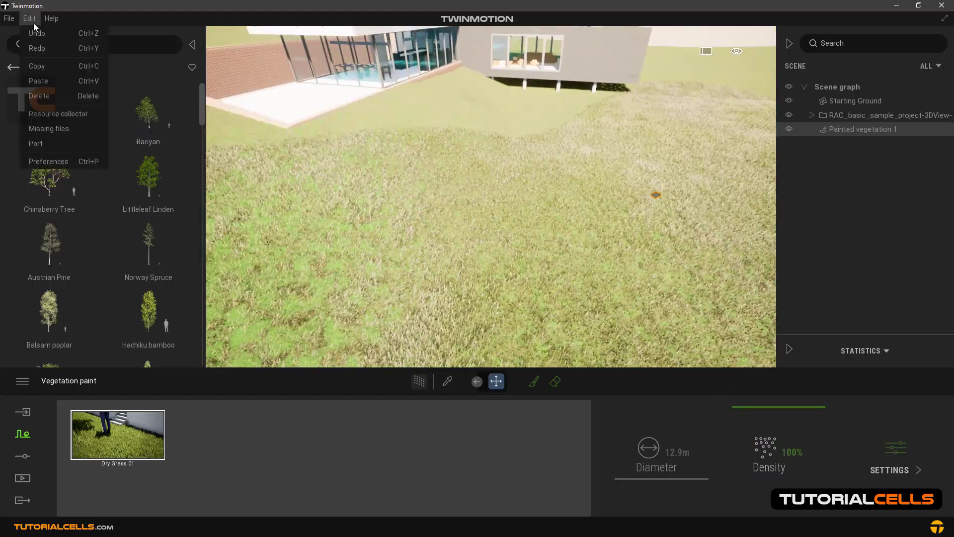
{"action": "left_click", "coordinate": [52, 165]}
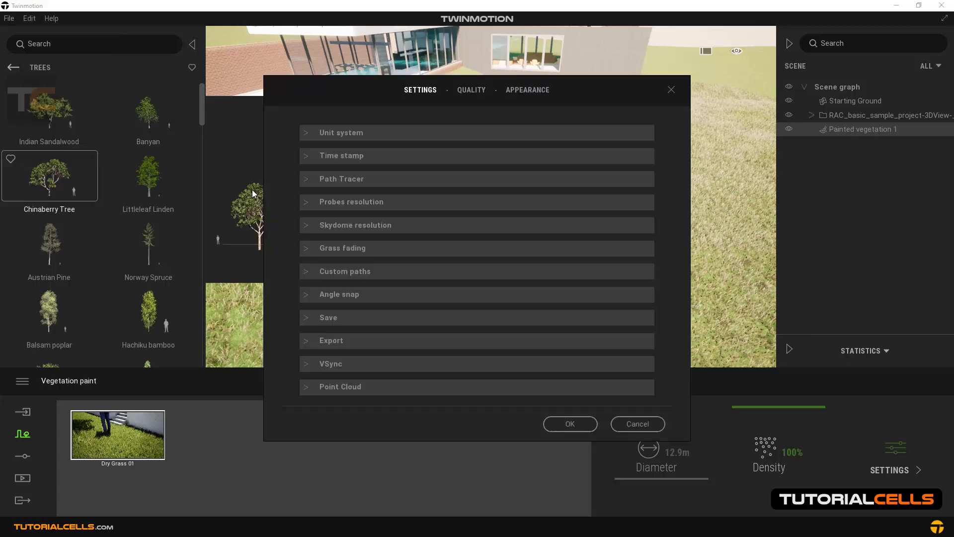
{"action": "left_click", "coordinate": [331, 248]}
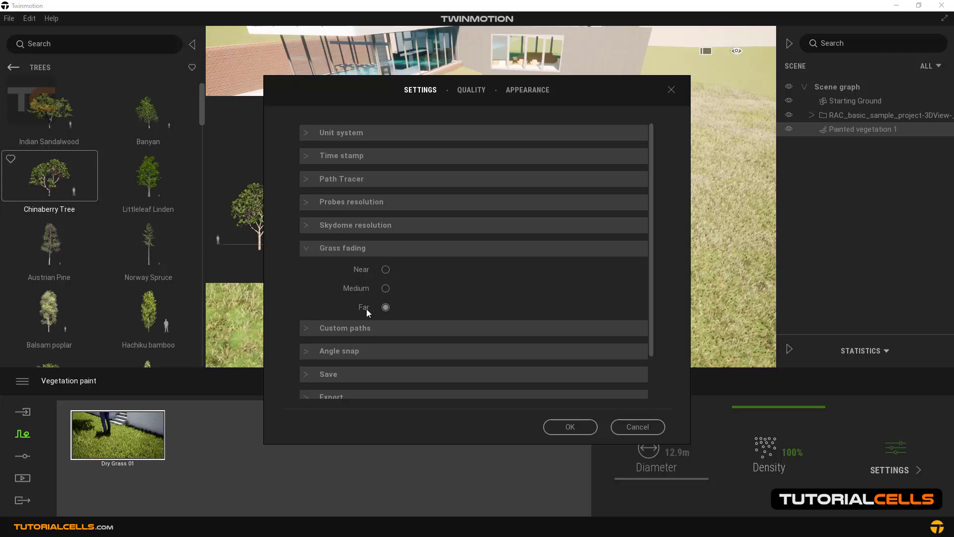
{"action": "left_click", "coordinate": [567, 428]}
{"action": "scroll", "coordinate": [532, 294], "scroll_direction": "down", "scroll_amount": 5}
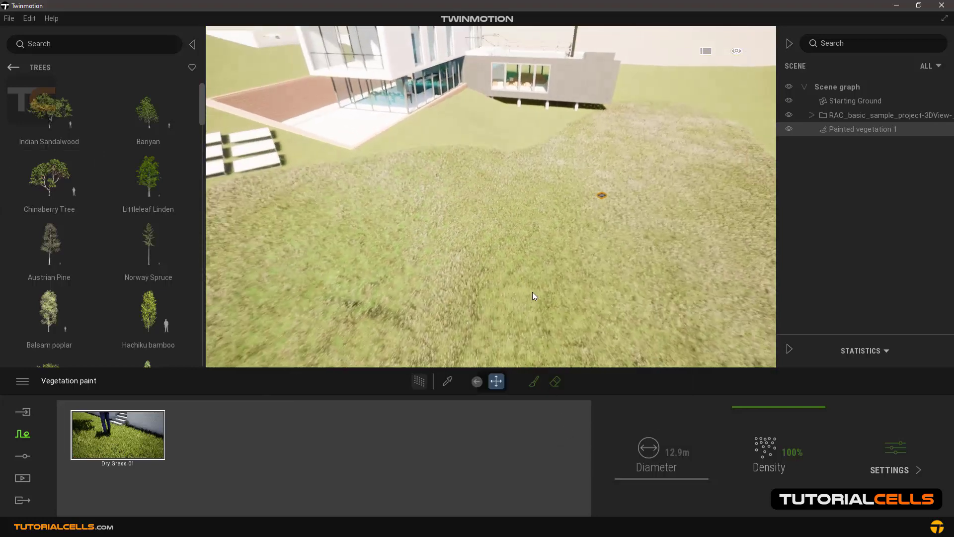
{"action": "scroll", "coordinate": [532, 291], "scroll_direction": "down", "scroll_amount": 2}
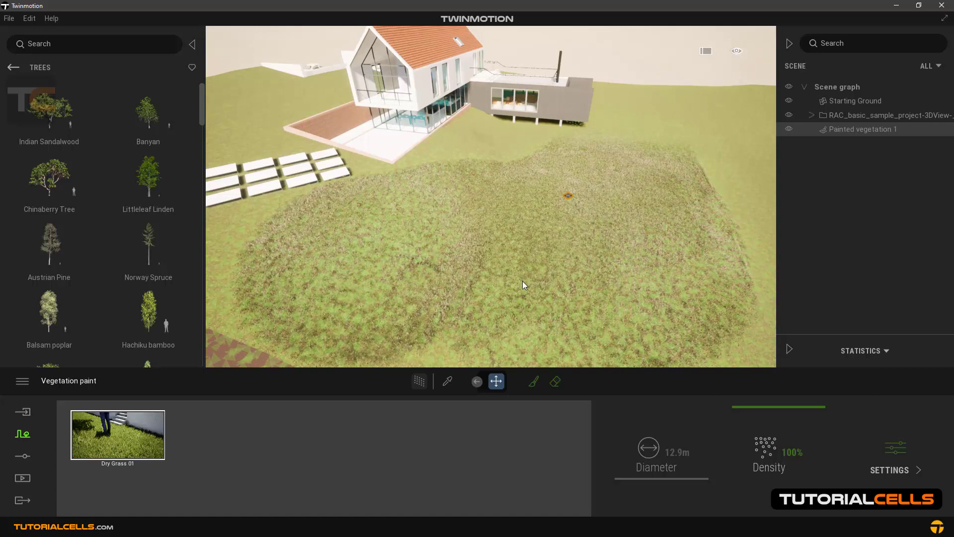
- Paint more Dry Grass 01 to extend the patch across the surrounding lawn and toward the house
{"action": "right_click_drag", "start_coordinate": [523, 281], "coordinate": [535, 304]}
{"action": "scroll", "coordinate": [521, 276], "scroll_direction": "up", "scroll_amount": 2}
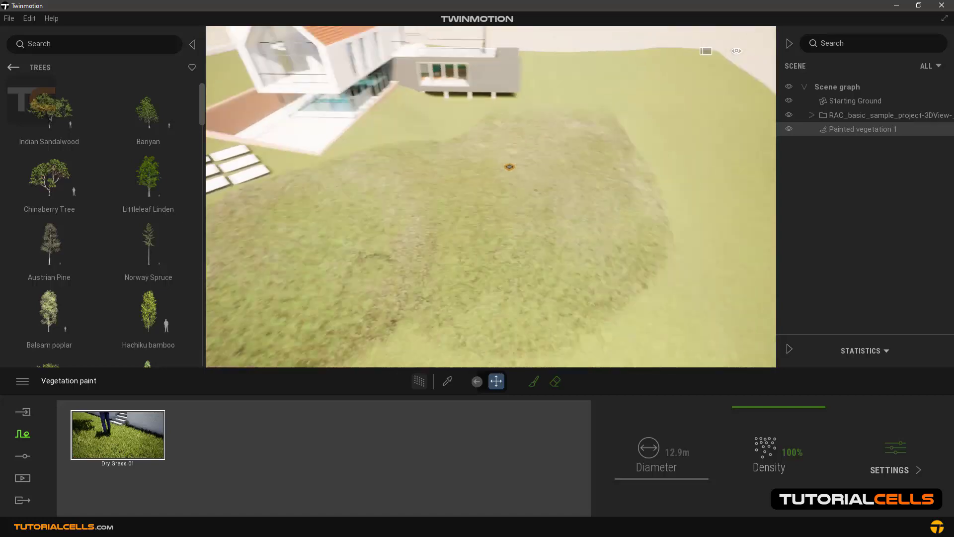
{"action": "left_click", "coordinate": [533, 382]}
{"action": "mouse_move", "coordinate": [556, 332]}
{"action": "left_mouse_down"}
{"action": "mouse_move", "coordinate": [660, 290]}
{"action": "mouse_move", "coordinate": [690, 197]}
{"action": "mouse_move", "coordinate": [631, 147]}
{"action": "mouse_move", "coordinate": [694, 141]}
{"action": "mouse_move", "coordinate": [577, 110]}
{"action": "mouse_move", "coordinate": [623, 102]}
{"action": "mouse_move", "coordinate": [599, 120]}
{"action": "mouse_move", "coordinate": [580, 227]}
{"action": "mouse_move", "coordinate": [451, 194]}
{"action": "mouse_move", "coordinate": [442, 124]}
{"action": "left_mouse_up"}
{"action": "mouse_move", "coordinate": [442, 124]}
{"action": "right_mouse_down"}
{"action": "mouse_move", "coordinate": [505, 174]}
{"action": "mouse_move", "coordinate": [493, 153]}
{"action": "right_mouse_up"}
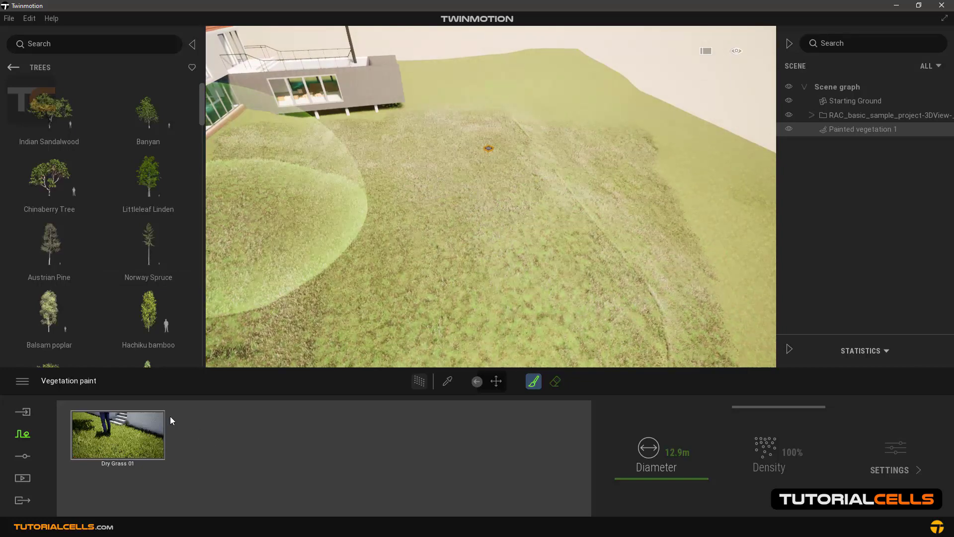
- Deselect the dry grass and add Violets from the grass and flowers library to the painting palette
{"action": "left_click", "coordinate": [170, 416]}
{"action": "right_click_drag", "start_coordinate": [492, 310], "coordinate": [431, 311]}
{"action": "mouse_move", "coordinate": [456, 264]}
{"action": "right_mouse_down"}
{"action": "mouse_move", "coordinate": [455, 323]}
{"action": "mouse_move", "coordinate": [456, 258]}
{"action": "mouse_move", "coordinate": [338, 246]}
{"action": "right_mouse_up"}
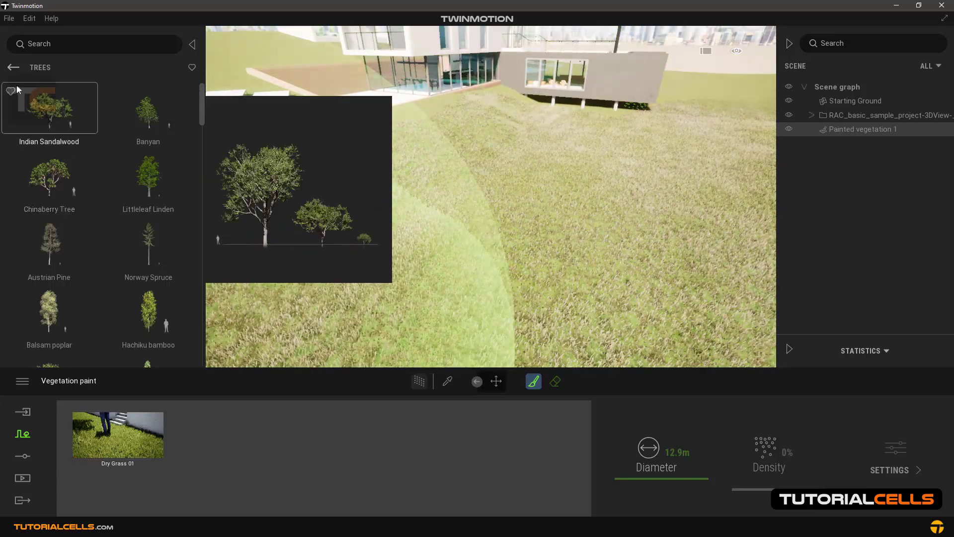
{"action": "left_click", "coordinate": [12, 70]}
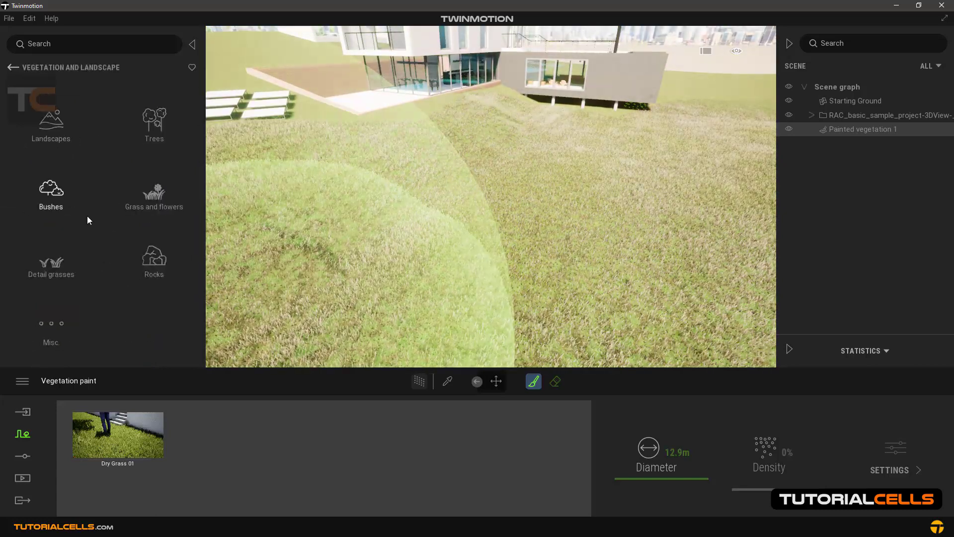
{"action": "left_click", "coordinate": [152, 201]}
{"action": "left_click_drag", "start_coordinate": [202, 160], "coordinate": [199, 342]}
{"action": "left_click_drag", "start_coordinate": [139, 197], "coordinate": [219, 435]}
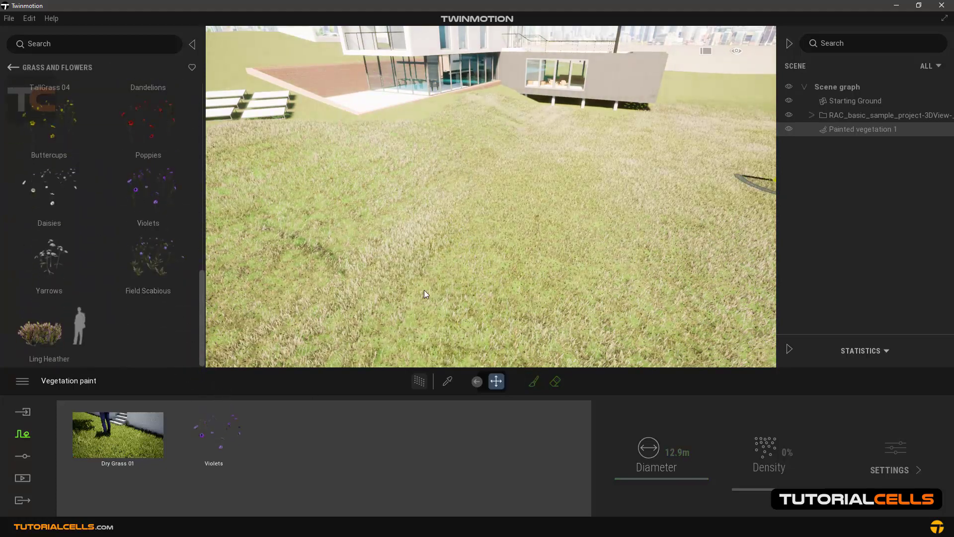
- Check the painted Violets up close and from farther away, and lower their density to 4%
{"action": "mouse_move", "coordinate": [428, 291]}
{"action": "right_mouse_down"}
{"action": "mouse_move", "coordinate": [439, 295]}
{"action": "mouse_move", "coordinate": [432, 278]}
{"action": "right_mouse_up"}
{"action": "scroll", "coordinate": [446, 228], "scroll_direction": "down", "scroll_amount": 4}
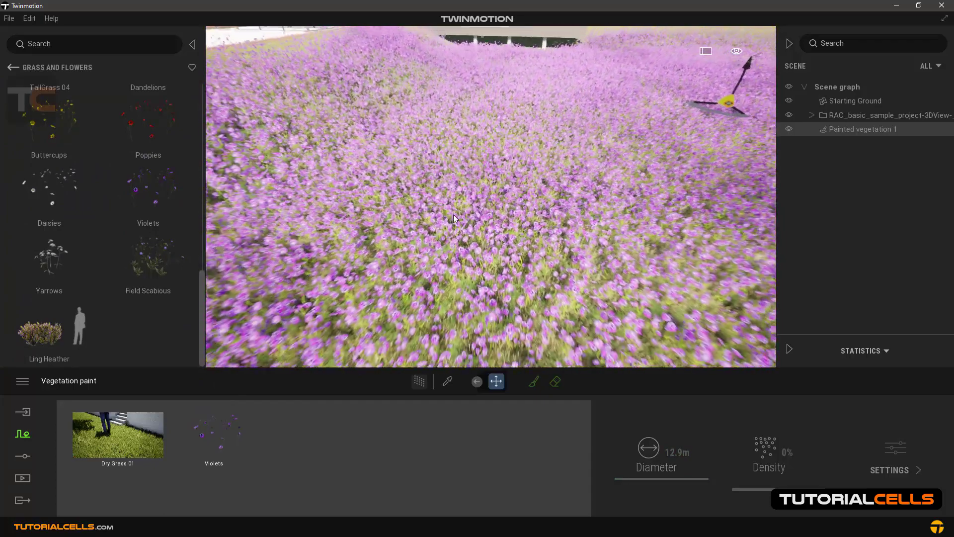
{"action": "right_click_drag", "start_coordinate": [454, 214], "coordinate": [458, 220]}
{"action": "scroll", "coordinate": [383, 323], "scroll_direction": "down", "scroll_amount": 2}
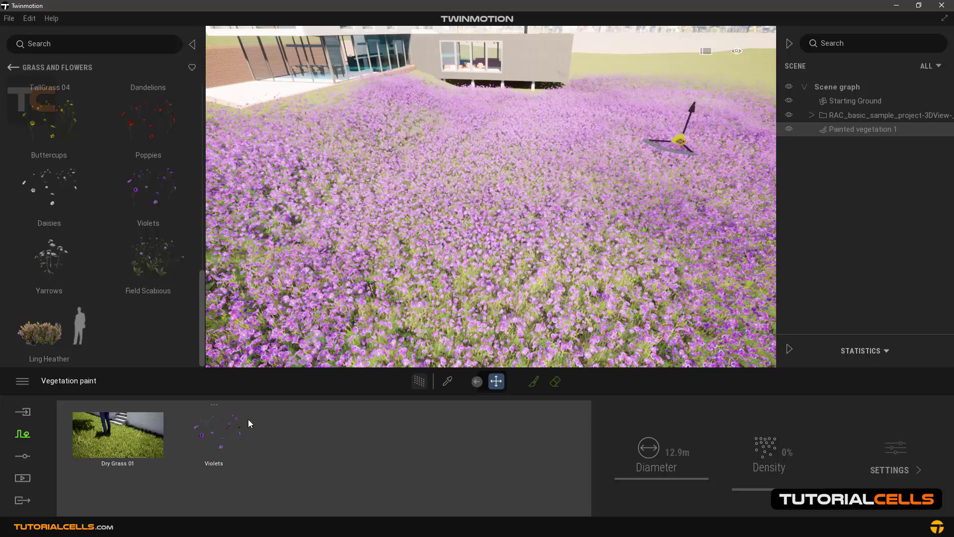
{"action": "left_click", "coordinate": [244, 421]}
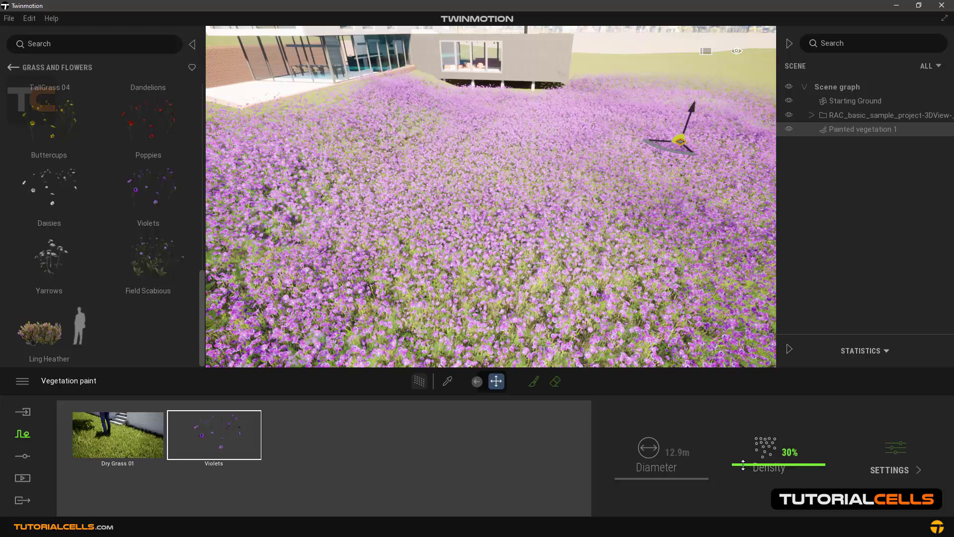
{"action": "left_click_drag", "start_coordinate": [740, 467], "coordinate": [747, 487]}
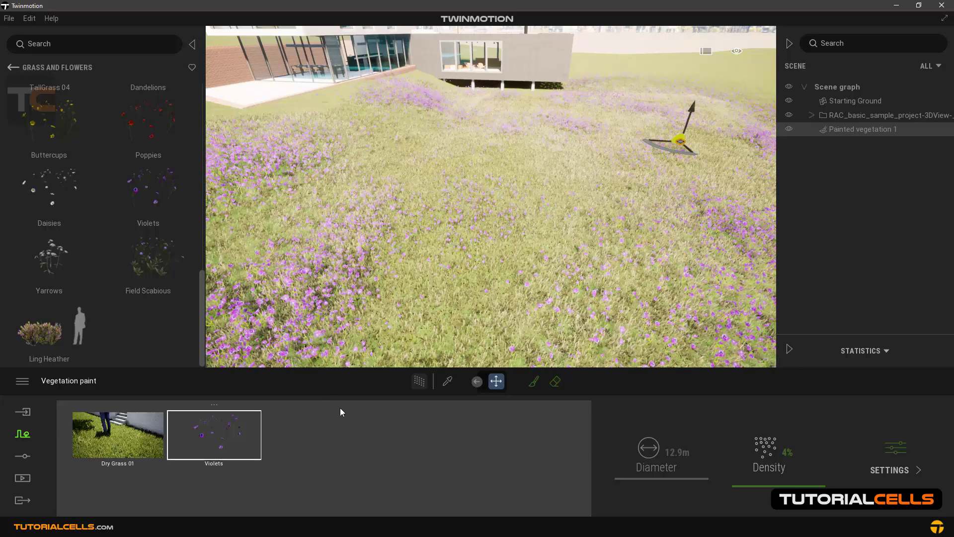
- Erase a wide swath of the painted grass and violets across the lawn with the 12.9 m eraser
{"action": "left_click", "coordinate": [556, 381]}
{"action": "scroll", "coordinate": [461, 249], "scroll_direction": "down", "scroll_amount": 1}
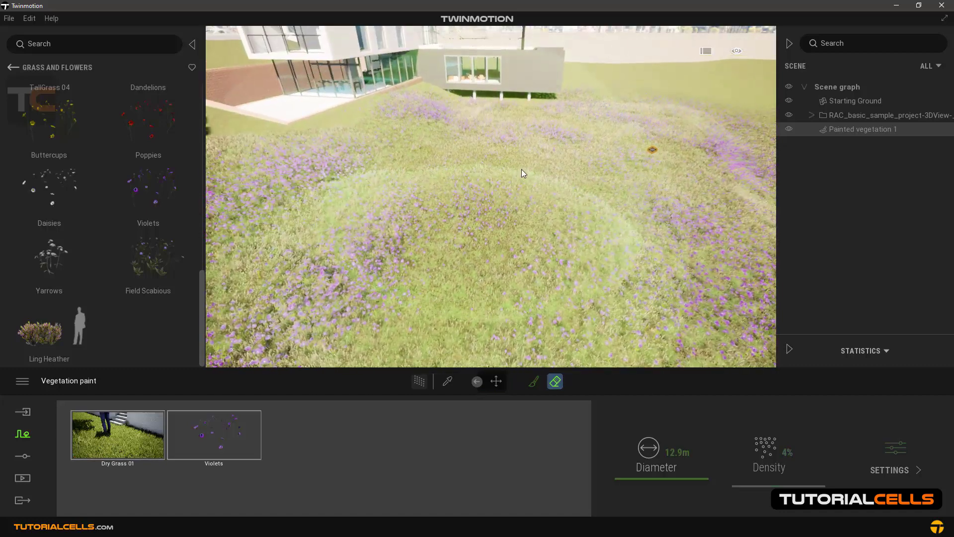
{"action": "mouse_move", "coordinate": [636, 128]}
{"action": "left_mouse_down"}
{"action": "mouse_move", "coordinate": [650, 132]}
{"action": "mouse_move", "coordinate": [620, 211]}
{"action": "mouse_move", "coordinate": [654, 188]}
{"action": "mouse_move", "coordinate": [685, 290]}
{"action": "mouse_move", "coordinate": [623, 285]}
{"action": "left_mouse_up"}
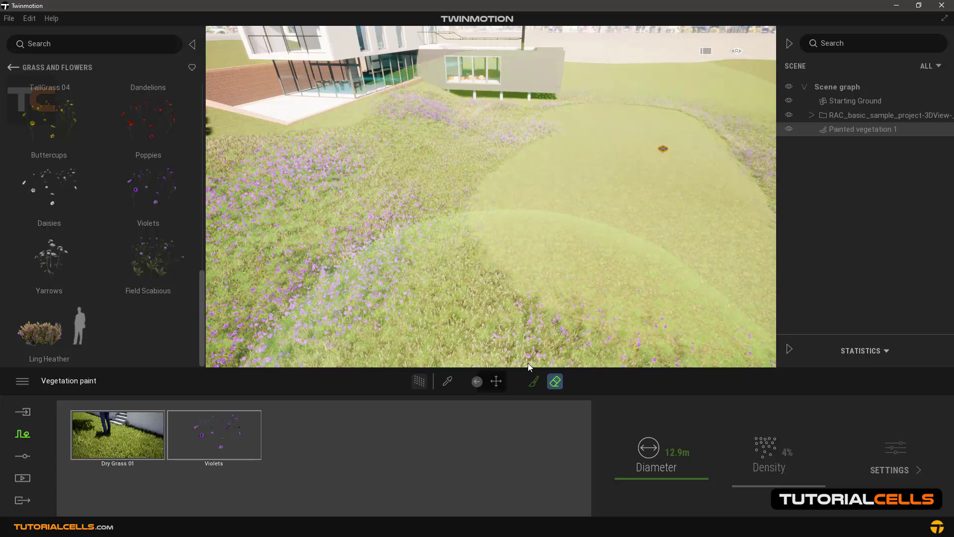
- Reduce the brush diameter to 1.5 m and paint a narrow diagonal strip of vegetation through the erased area
{"action": "left_click_drag", "start_coordinate": [629, 475], "coordinate": [617, 477]}
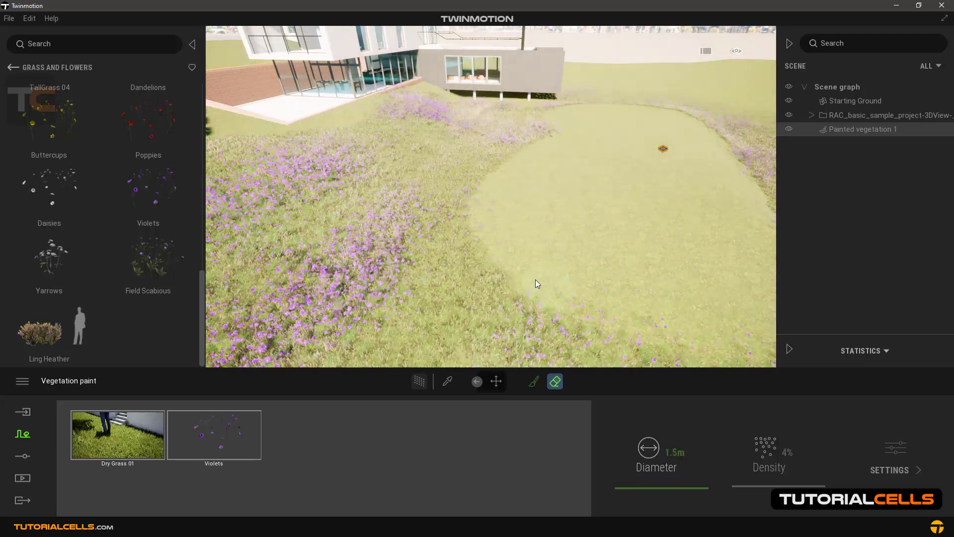
{"action": "left_click", "coordinate": [534, 381]}
{"action": "mouse_move", "coordinate": [515, 311]}
{"action": "left_mouse_down"}
{"action": "mouse_move", "coordinate": [549, 253]}
{"action": "mouse_move", "coordinate": [625, 167]}
{"action": "left_mouse_up"}
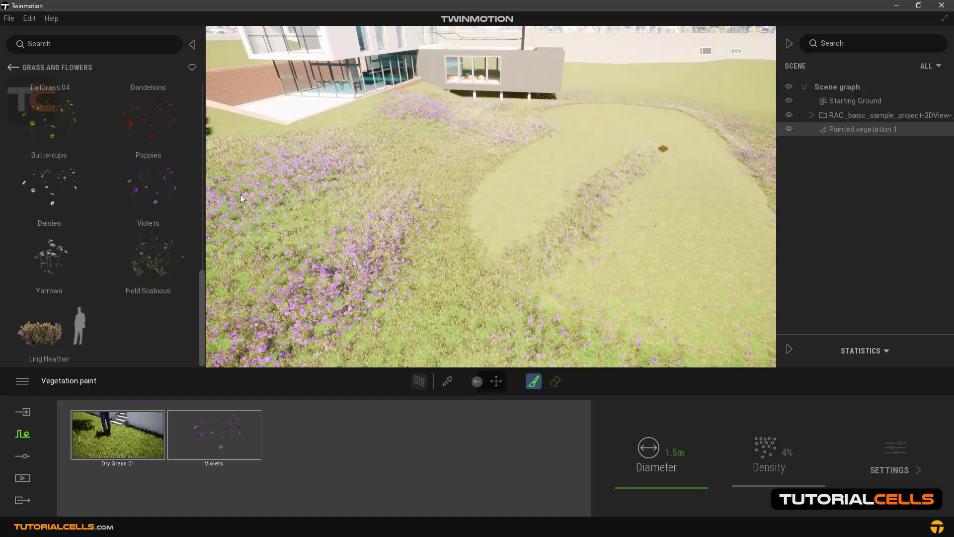
- Add Rock 6 from the Rocks library to the painting palette
{"action": "left_click", "coordinate": [12, 67]}
{"action": "left_click", "coordinate": [155, 255]}
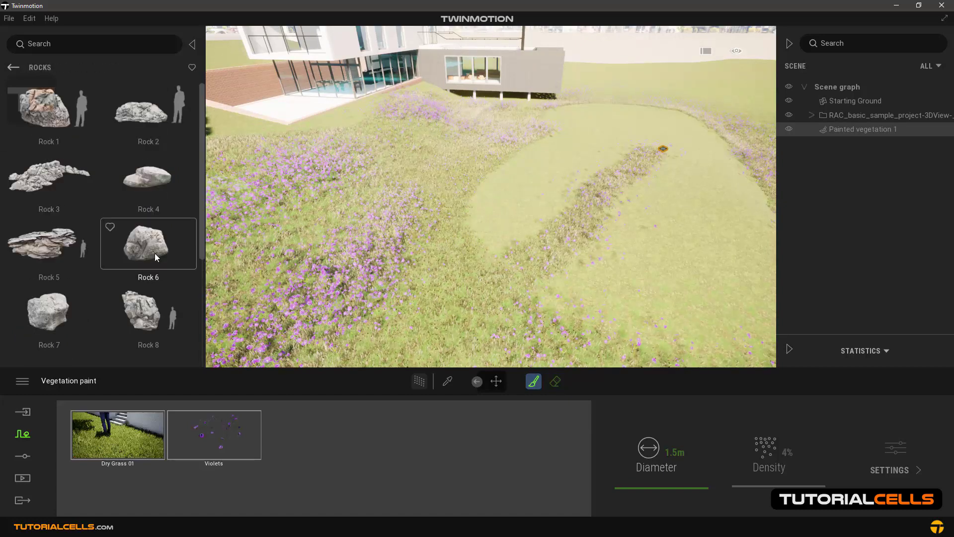
{"action": "left_click_drag", "start_coordinate": [151, 246], "coordinate": [311, 440]}
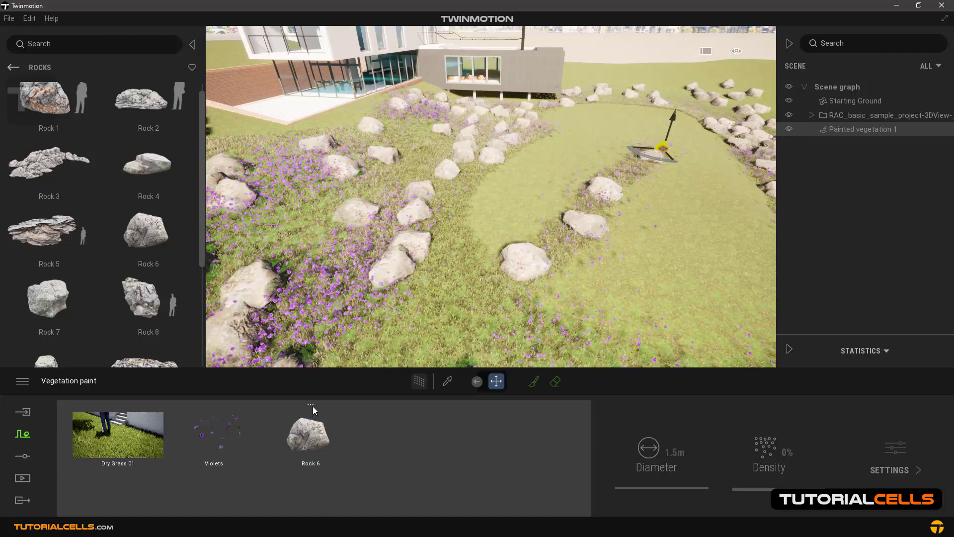
- Delete Rock 6 from the painting palette and check the lawn from farther away
{"action": "left_click", "coordinate": [311, 405]}
{"action": "left_click", "coordinate": [308, 380]}
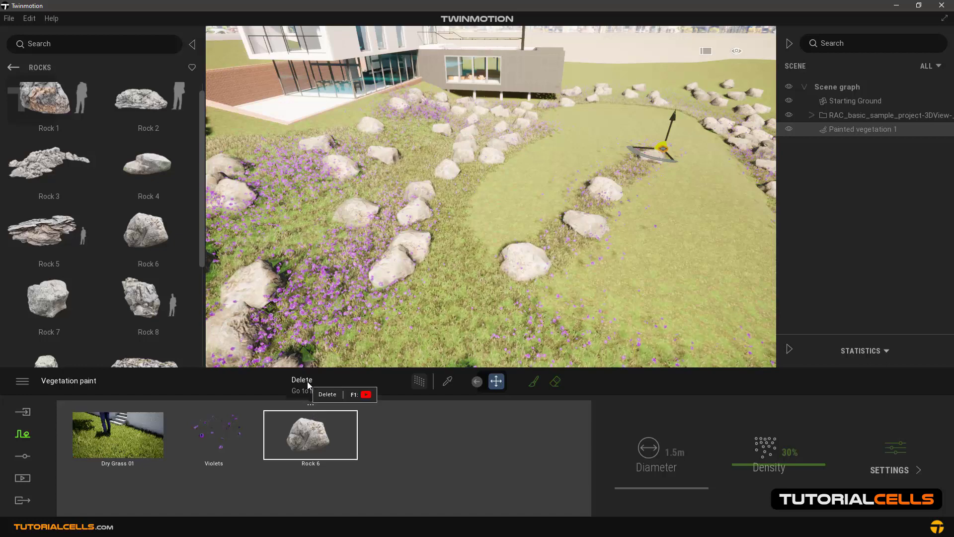
{"action": "left_click", "coordinate": [364, 393]}
{"action": "right_click_drag", "start_coordinate": [400, 309], "coordinate": [339, 285]}
{"action": "scroll", "coordinate": [393, 306], "scroll_direction": "down", "scroll_amount": 3}
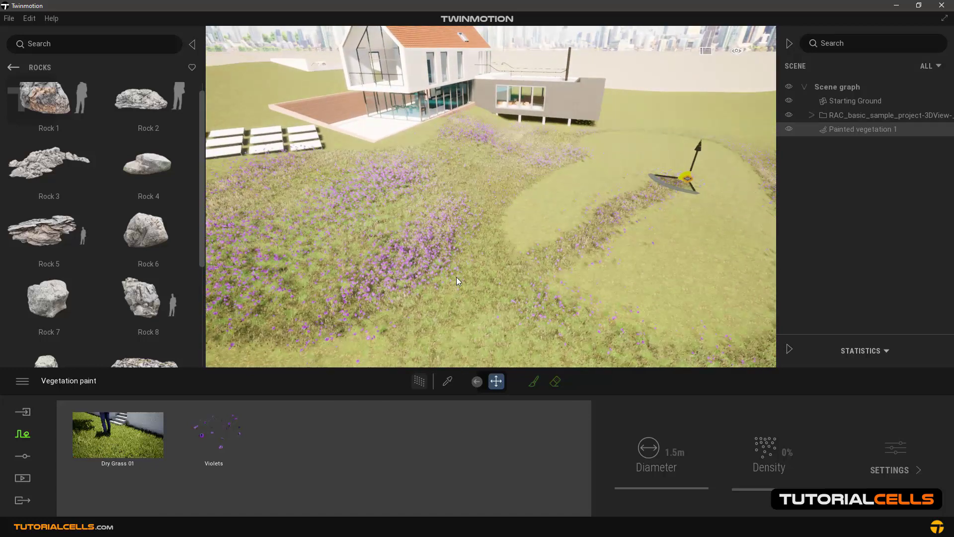
- Try to add a tree from the Trees library to the painting palette
{"action": "left_click", "coordinate": [13, 67]}
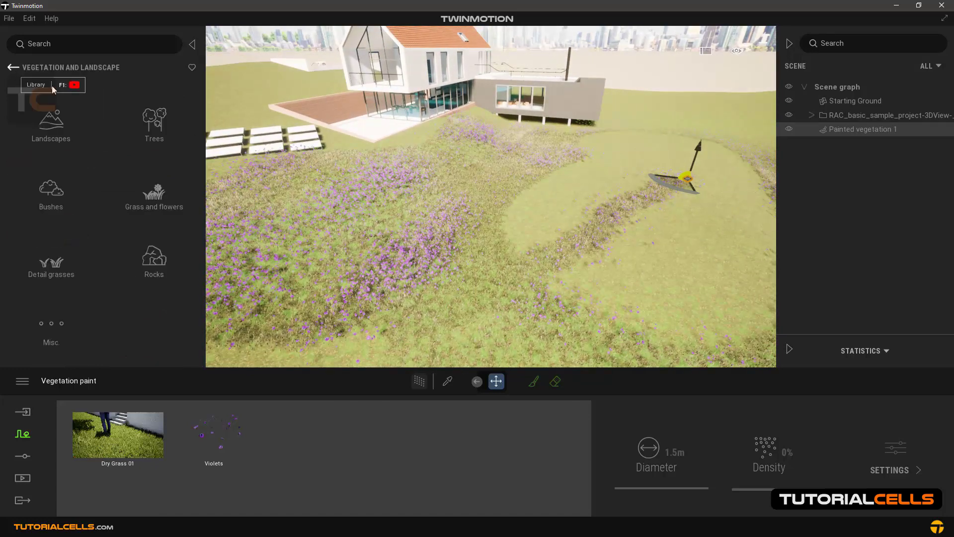
{"action": "left_click", "coordinate": [160, 126]}
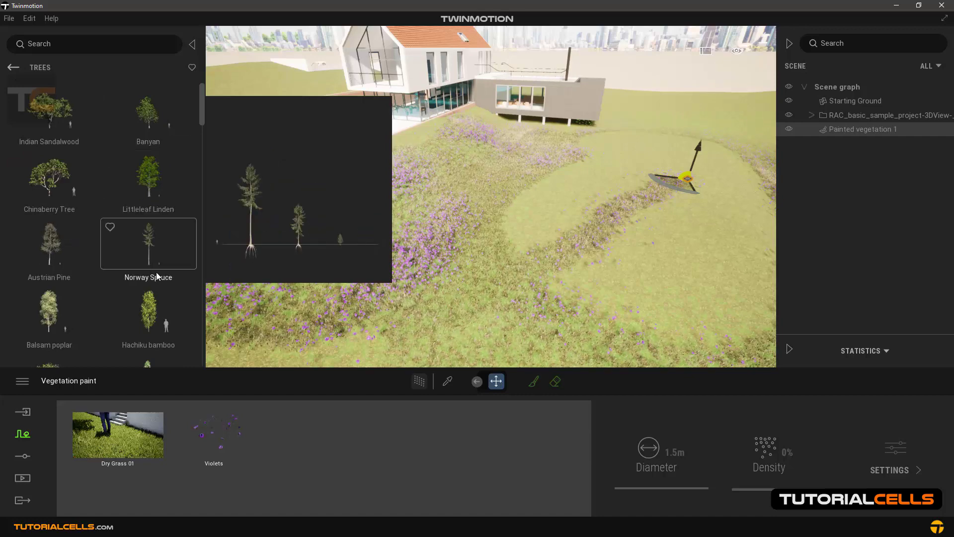
{"action": "left_click_drag", "start_coordinate": [225, 386], "coordinate": [305, 449]}
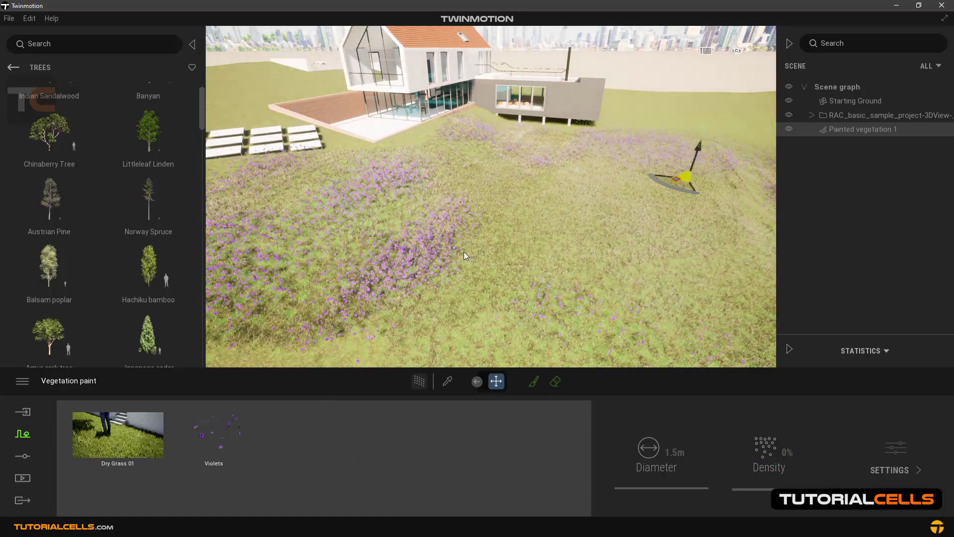
- Delete Violets from the painting palette, keeping only Dry Grass 01
{"action": "right_click_drag", "start_coordinate": [443, 256], "coordinate": [484, 263]}
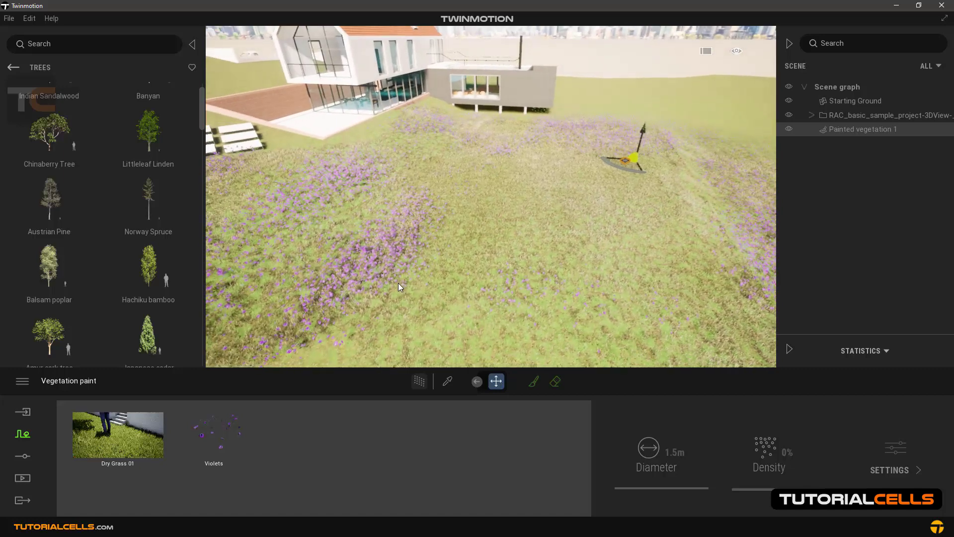
{"action": "right_click_drag", "start_coordinate": [399, 282], "coordinate": [396, 309]}
{"action": "left_click", "coordinate": [214, 406]}
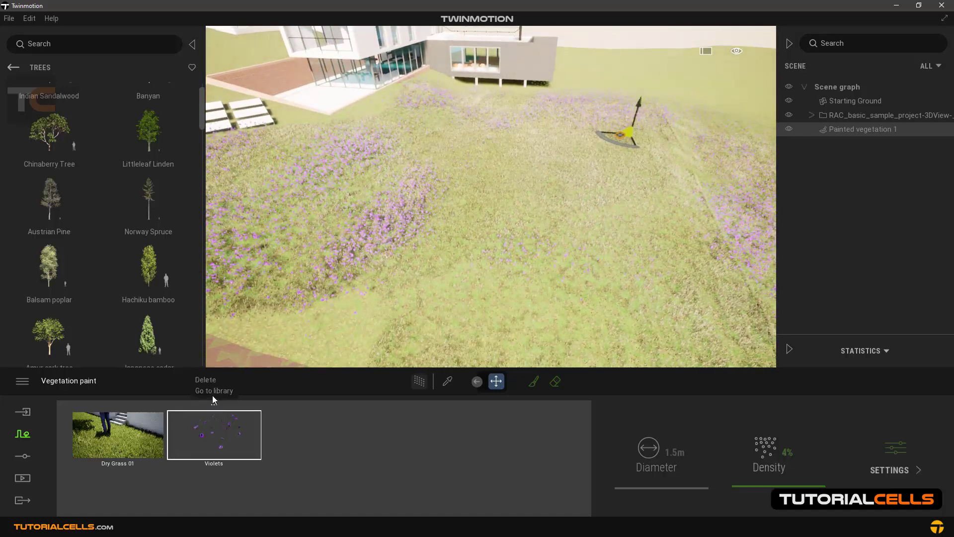
- Try to add another plant from the vegetation and landscape library to the painting palette
{"action": "left_click", "coordinate": [13, 67]}
{"action": "left_click", "coordinate": [60, 243]}
{"action": "left_click_drag", "start_coordinate": [62, 242], "coordinate": [209, 445]}
{"action": "left_click", "coordinate": [12, 68]}
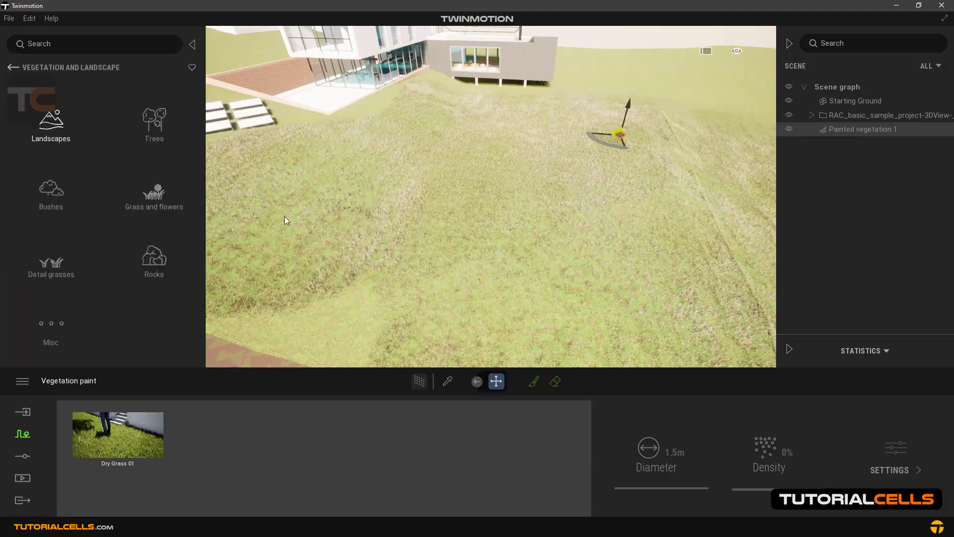
- Open the Dry Grass 01 settings and raise the grass size to 100%
{"action": "scroll", "coordinate": [411, 262], "scroll_direction": "up", "scroll_amount": 5}
{"action": "right_click_drag", "start_coordinate": [405, 256], "coordinate": [445, 174]}
{"action": "left_click", "coordinate": [134, 428]}
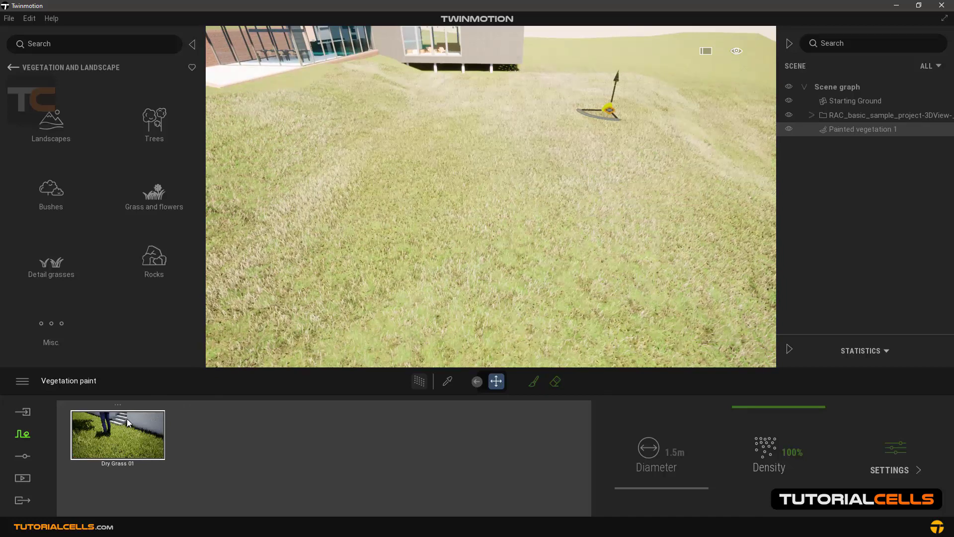
{"action": "left_click", "coordinate": [893, 450]}
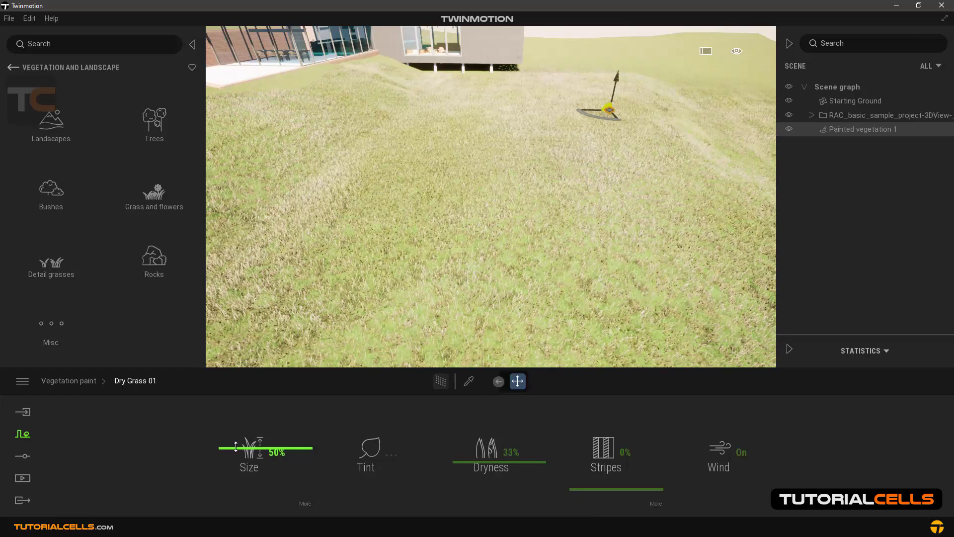
{"action": "left_click_drag", "start_coordinate": [236, 446], "coordinate": [245, 383]}
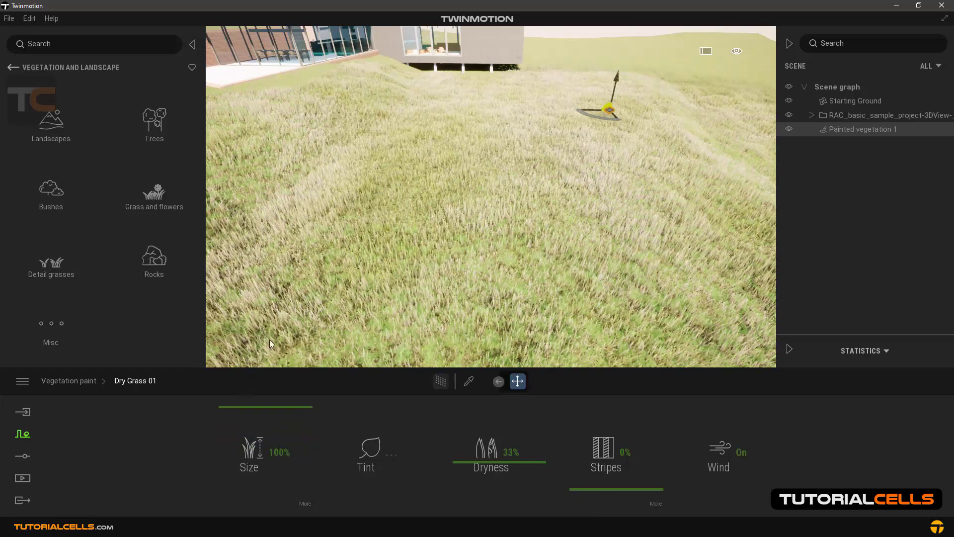
- Browse to the Trees library and review the Dry Grass 01 size, tint, dryness, stripes and wind settings
{"action": "left_click", "coordinate": [12, 68]}
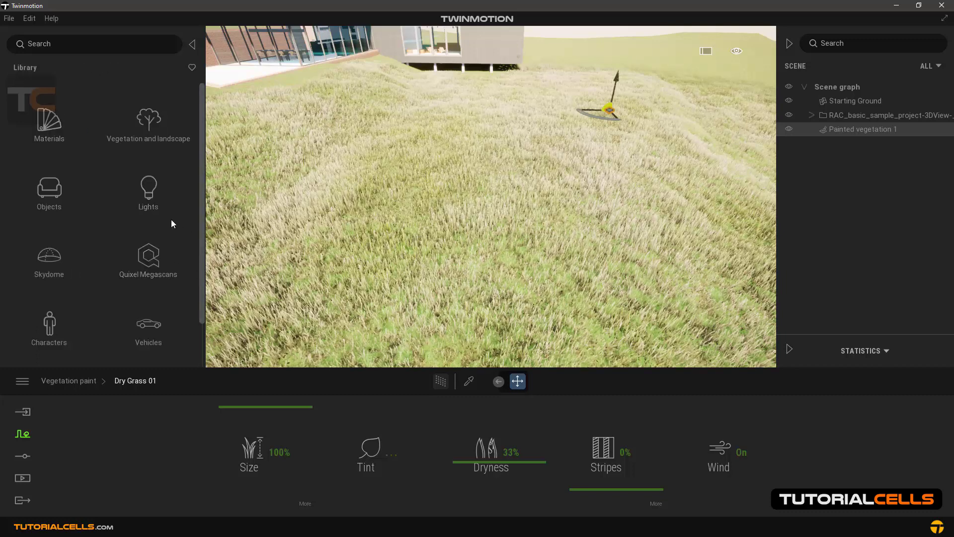
{"action": "left_click", "coordinate": [147, 126]}
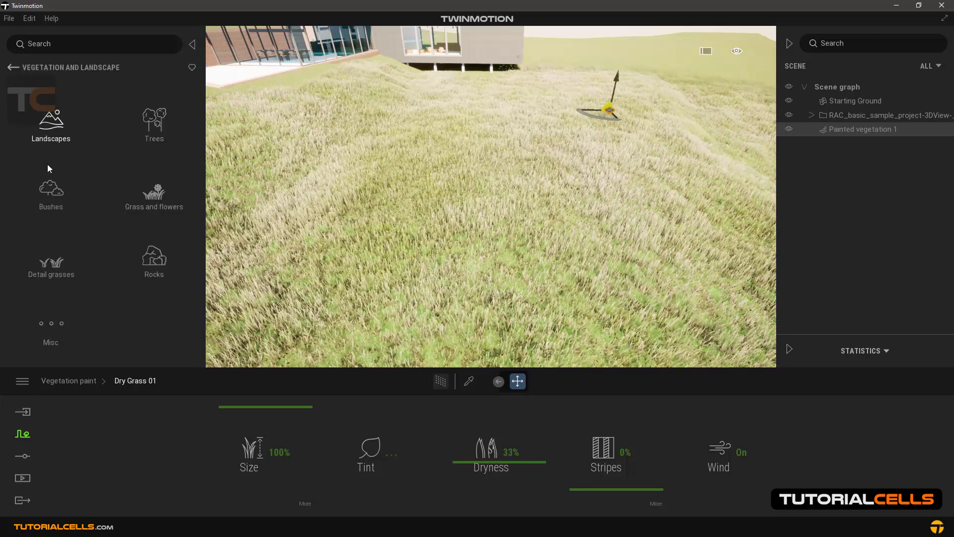
{"action": "left_click", "coordinate": [75, 383]}
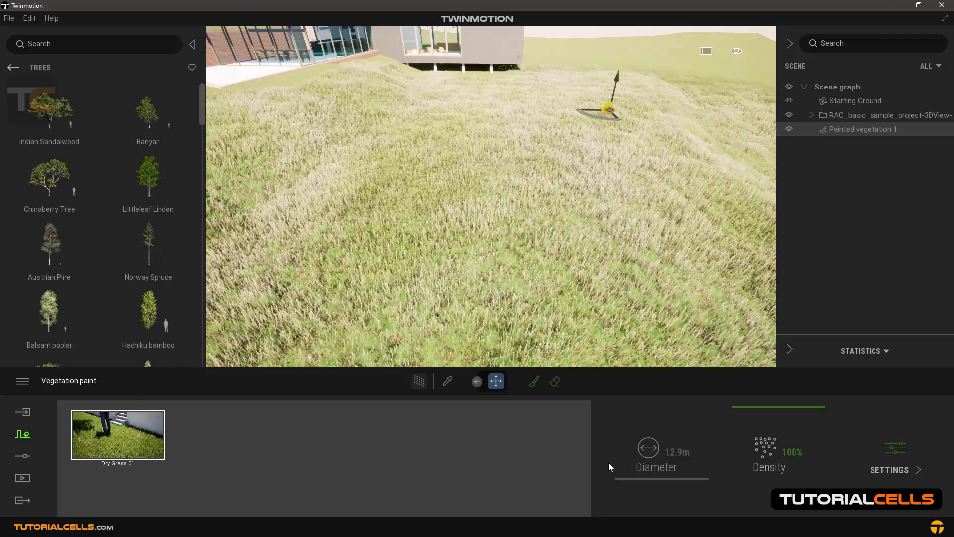
{"action": "left_click", "coordinate": [887, 452]}
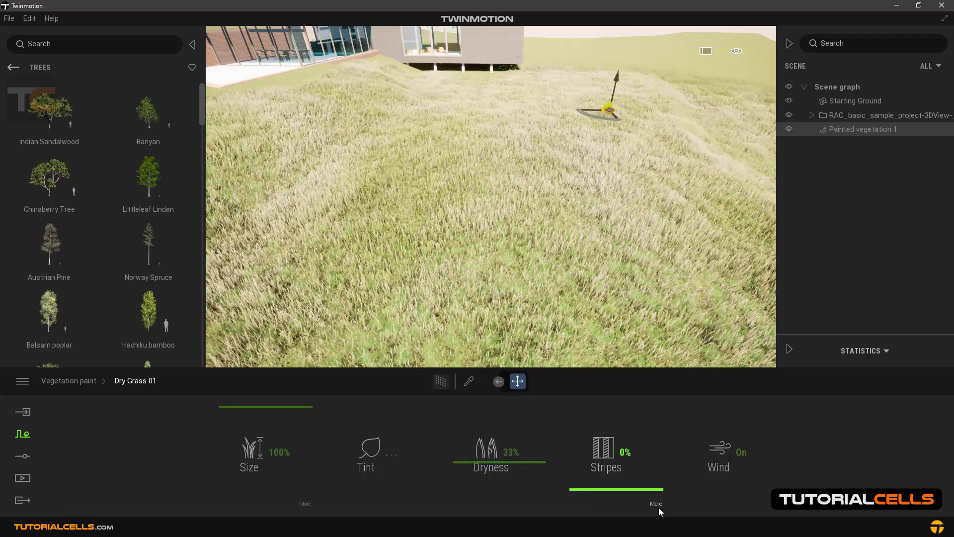
{"action": "left_click", "coordinate": [80, 383]}
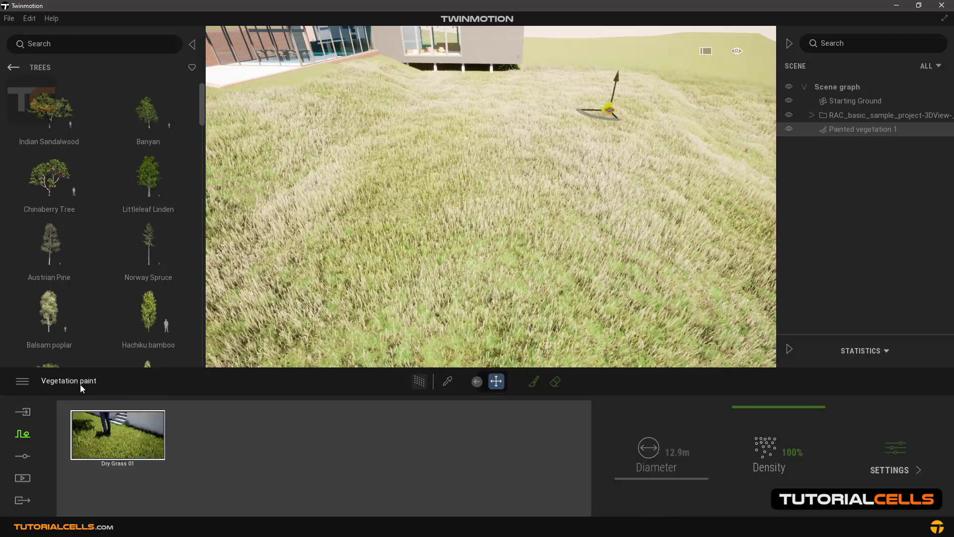
{"action": "mouse_move", "coordinate": [112, 432]}
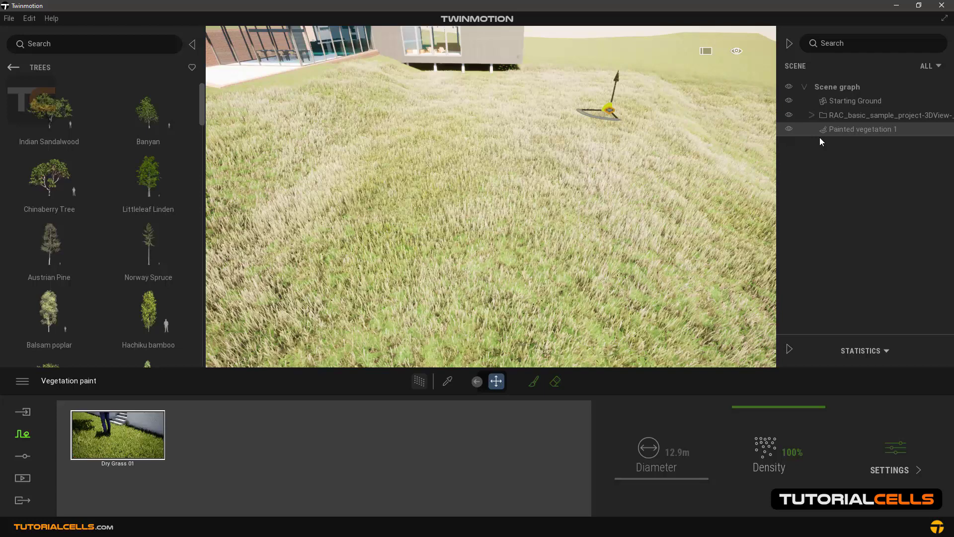
- Switch between Starting Ground and Painted vegetation 1, and reselect the painted vegetation directly in the scene
{"action": "mouse_move", "coordinate": [833, 130]}
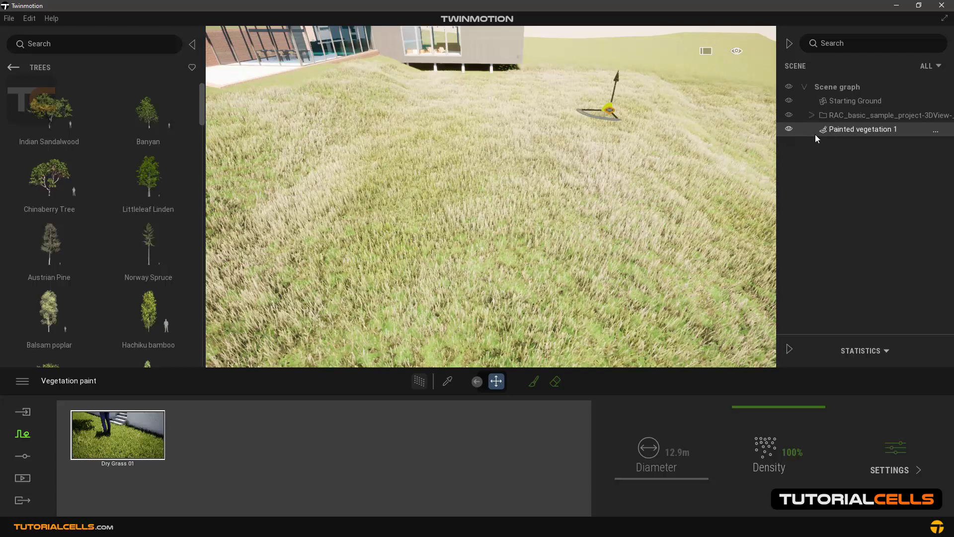
{"action": "scroll", "coordinate": [689, 195], "scroll_direction": "down", "scroll_amount": 3}
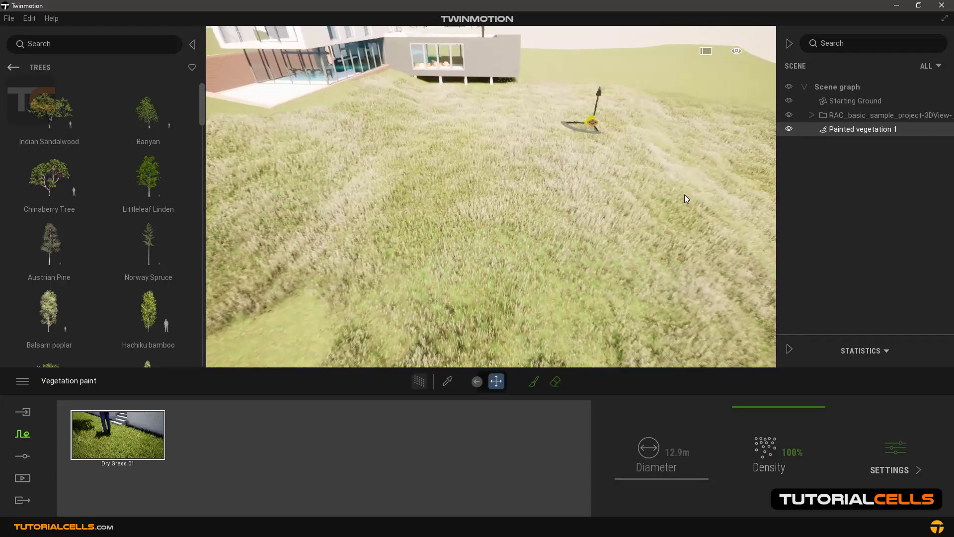
{"action": "left_click", "coordinate": [823, 100]}
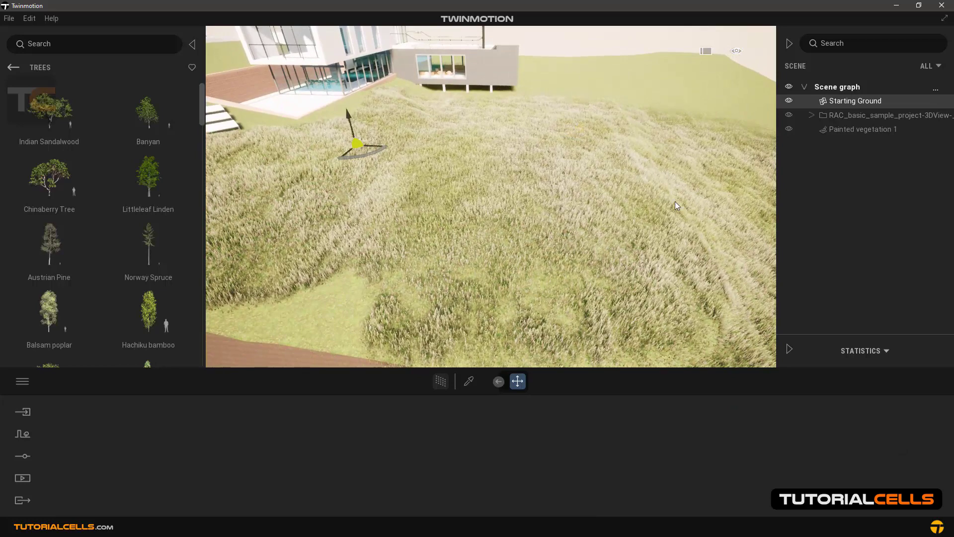
{"action": "left_click", "coordinate": [834, 131]}
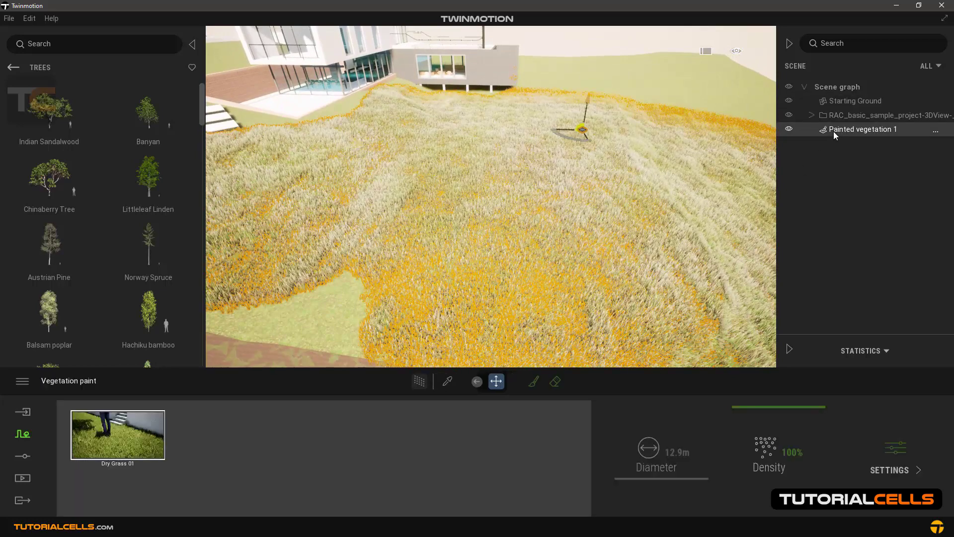
{"action": "left_click", "coordinate": [845, 101]}
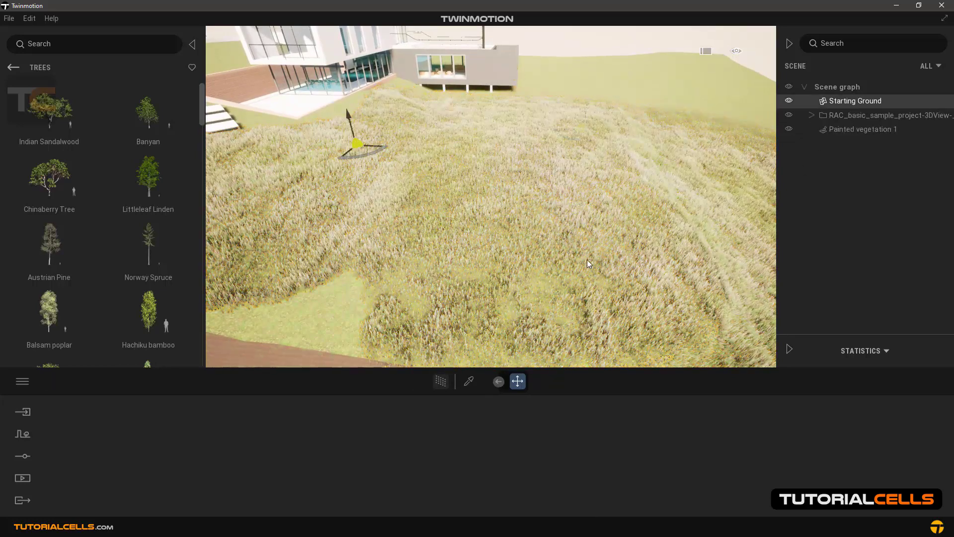
{"action": "left_click", "coordinate": [528, 225]}
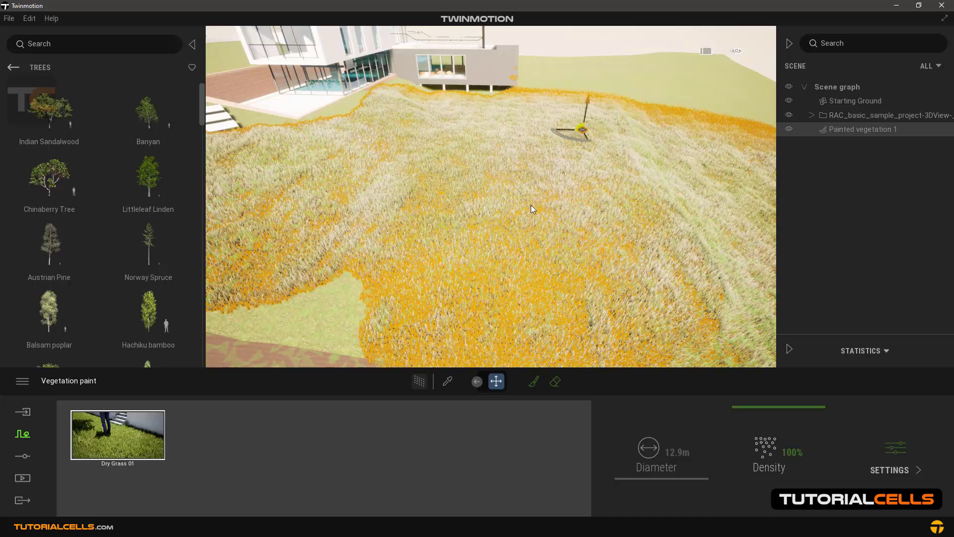
- Resume painting to fill the bare patch beside the brick edging with Dry Grass 01, and set the brush diameter to 8.1 m
{"action": "left_click", "coordinate": [534, 381]}
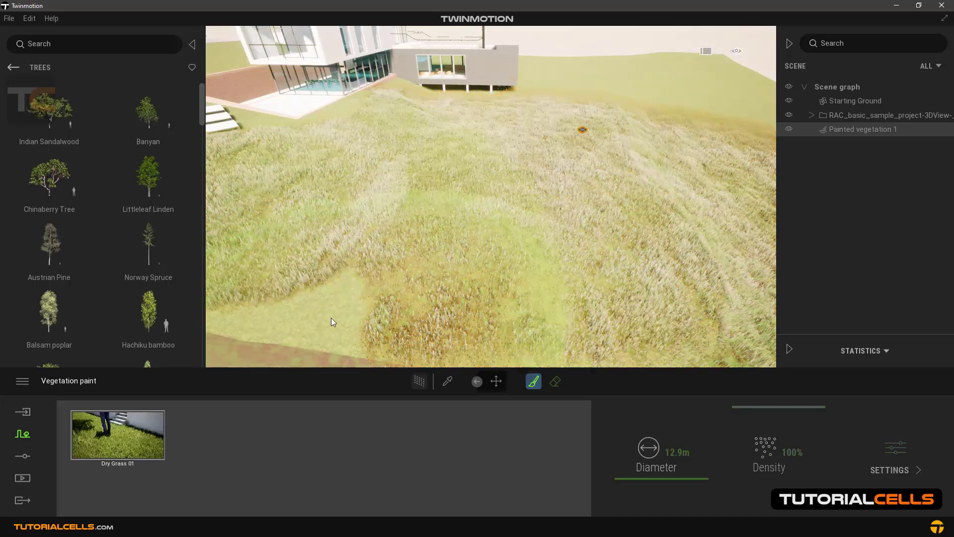
{"action": "left_click_drag", "start_coordinate": [637, 477], "coordinate": [604, 476]}
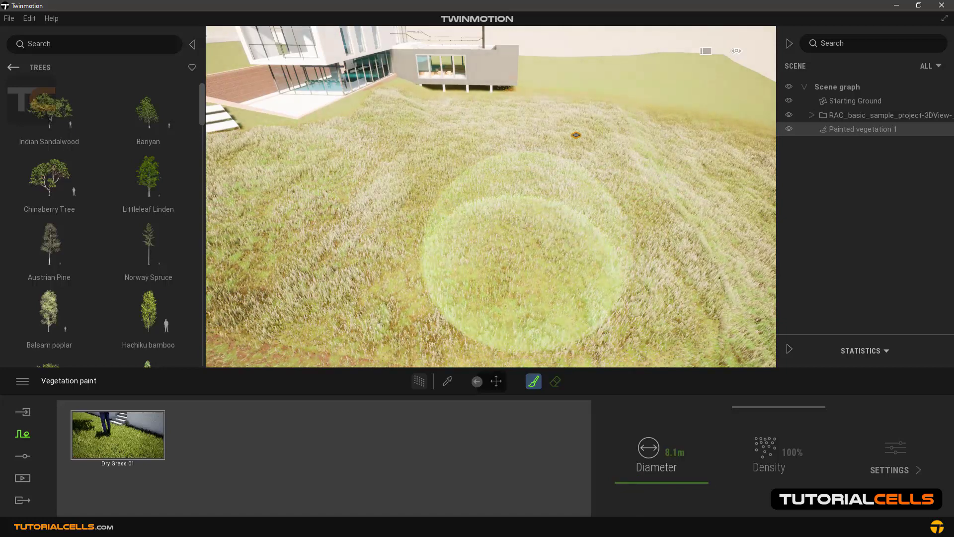
- Set the vegetation brush diameter to 5 m
{"action": "right_click_drag", "start_coordinate": [524, 251], "coordinate": [489, 250]}
{"action": "left_click", "coordinate": [667, 452]}
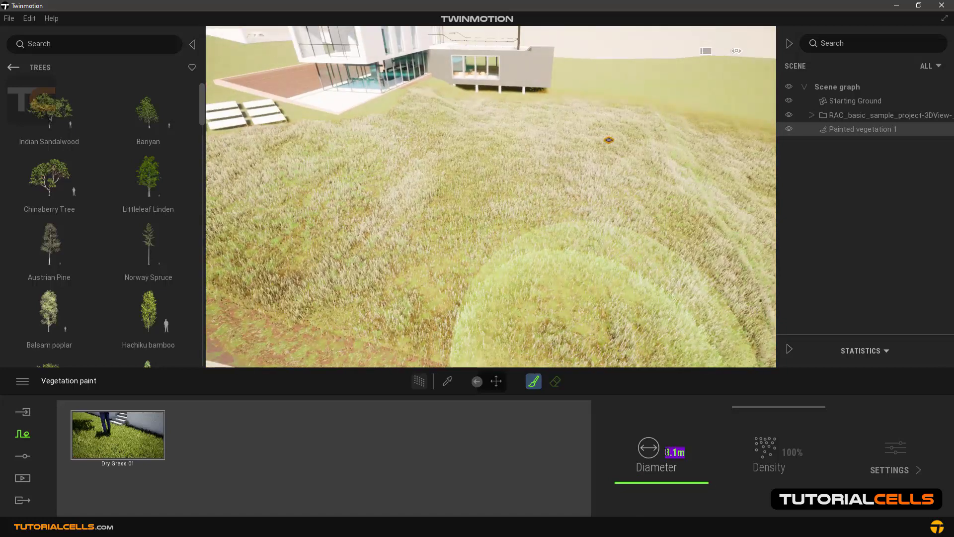
{"action": "type", "text": "5"}
{"action": "key", "text": "Return"}
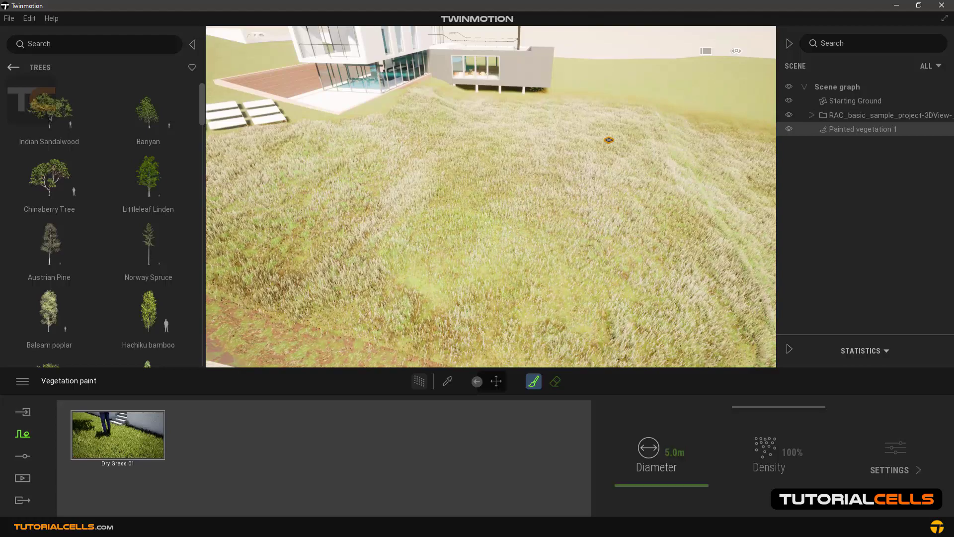
- Try to paint Dry Grass 01 on the white patio slab beside the house, and undo the stroke
{"action": "right_click_drag", "start_coordinate": [473, 259], "coordinate": [439, 237]}
{"action": "scroll", "coordinate": [428, 182], "scroll_direction": "up", "scroll_amount": 2}
{"action": "mouse_move", "coordinate": [428, 182]}
{"action": "right_mouse_down"}
{"action": "mouse_move", "coordinate": [422, 166]}
{"action": "mouse_move", "coordinate": [428, 194]}
{"action": "right_mouse_up"}
{"action": "scroll", "coordinate": [422, 166], "scroll_direction": "up", "scroll_amount": 3}
{"action": "scroll", "coordinate": [424, 180], "scroll_direction": "up", "scroll_amount": 3}
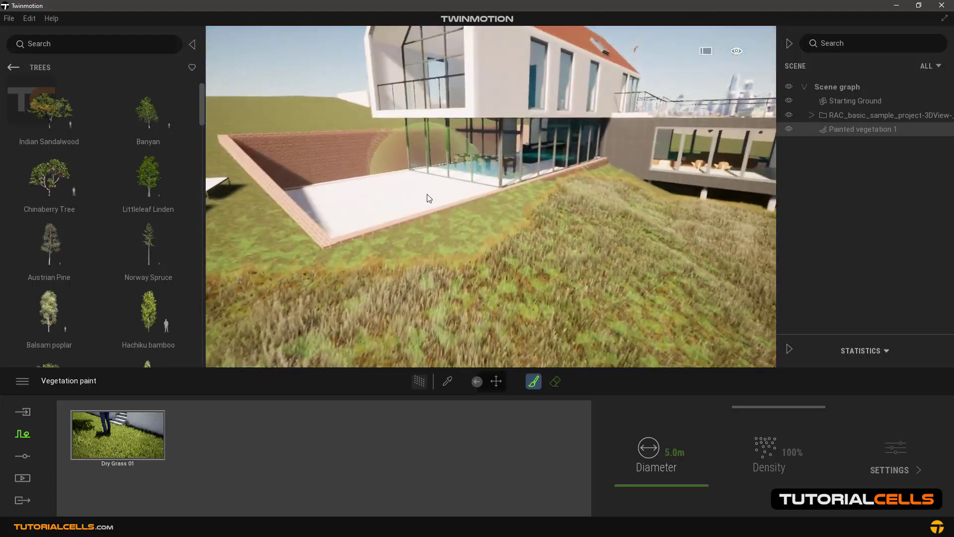
{"action": "mouse_move", "coordinate": [394, 193]}
{"action": "left_mouse_down"}
{"action": "mouse_move", "coordinate": [425, 206]}
{"action": "mouse_move", "coordinate": [398, 239]}
{"action": "mouse_move", "coordinate": [385, 198]}
{"action": "mouse_move", "coordinate": [416, 205]}
{"action": "left_mouse_up"}
{"action": "right_click_drag", "start_coordinate": [416, 204], "coordinate": [423, 202]}
{"action": "scroll", "coordinate": [422, 203], "scroll_direction": "up", "scroll_amount": 3}
{"action": "key", "text": "ctrl+z"}
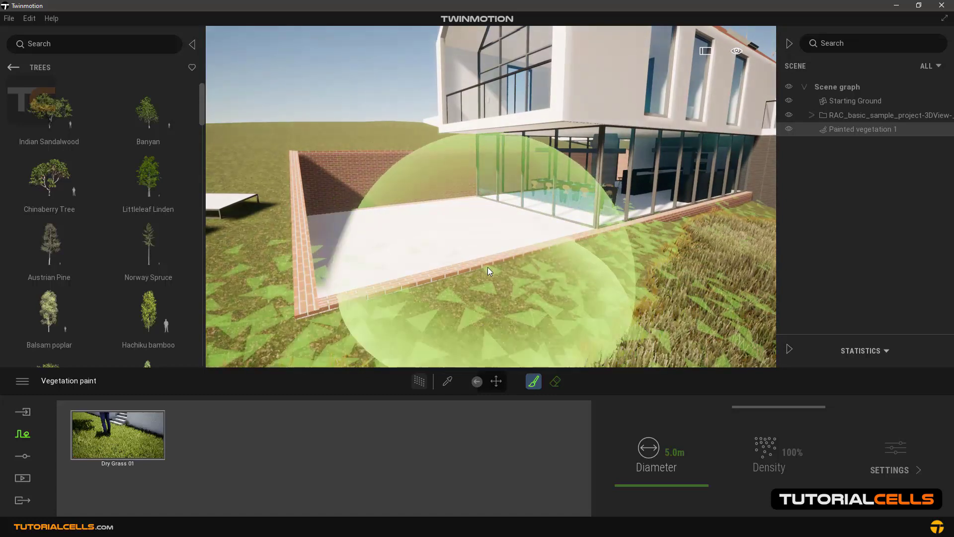
- Select the patio's concrete floor slab and isolate it from the rest of the scene
{"action": "left_click", "coordinate": [496, 382]}
{"action": "left_click", "coordinate": [448, 240]}
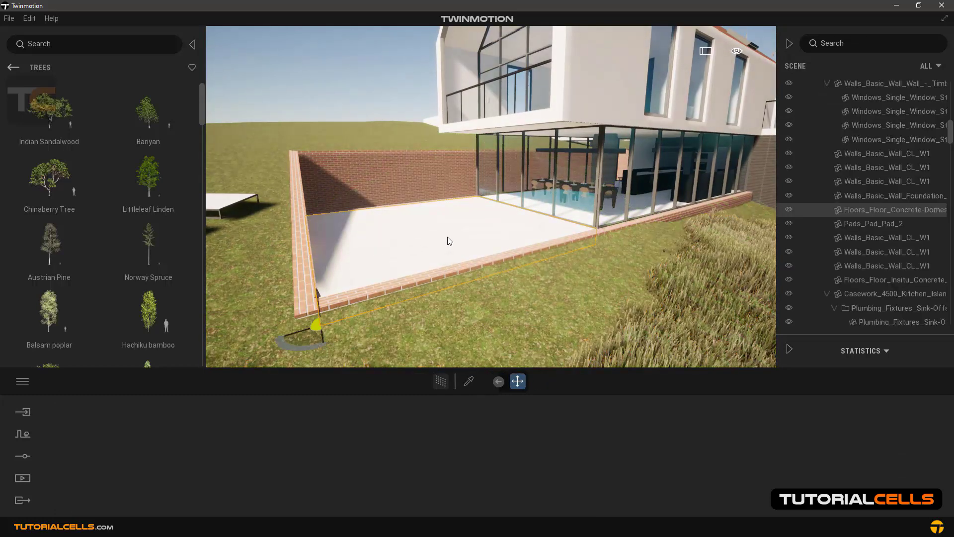
{"action": "right_click", "coordinate": [852, 212]}
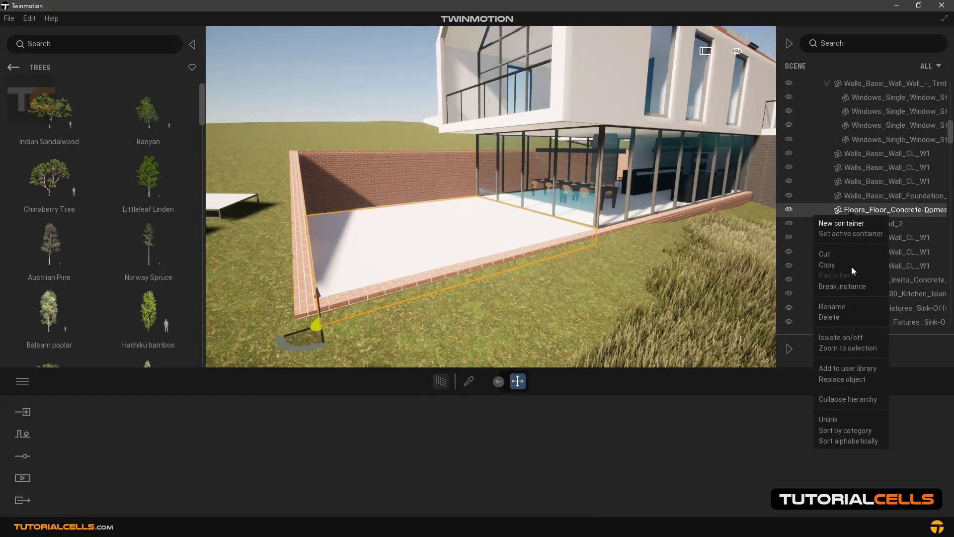
{"action": "left_click", "coordinate": [844, 338]}
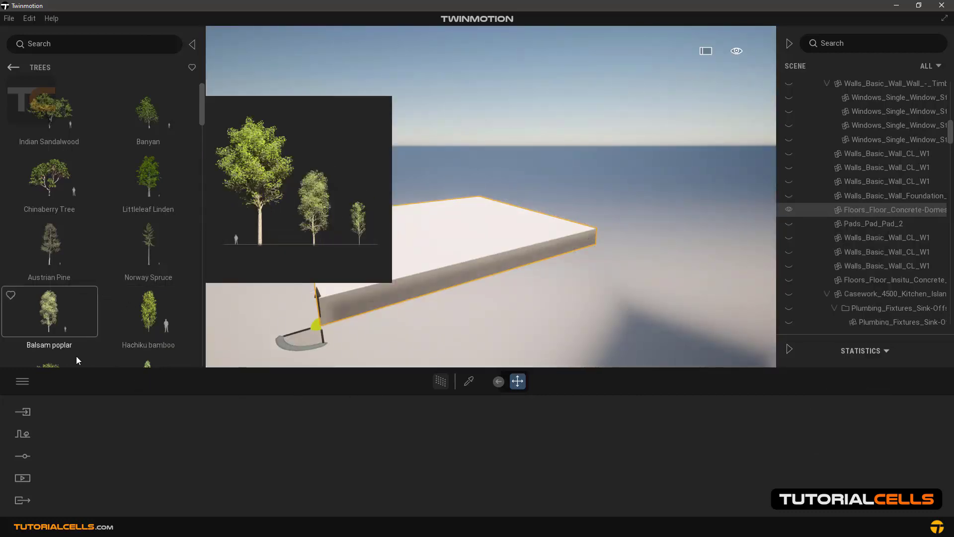
- Start a new vegetation paint with Dry Grass 01 from Grass and flowers, and paint it across the isolated slab
{"action": "left_click", "coordinate": [28, 434]}
{"action": "left_click", "coordinate": [441, 453]}
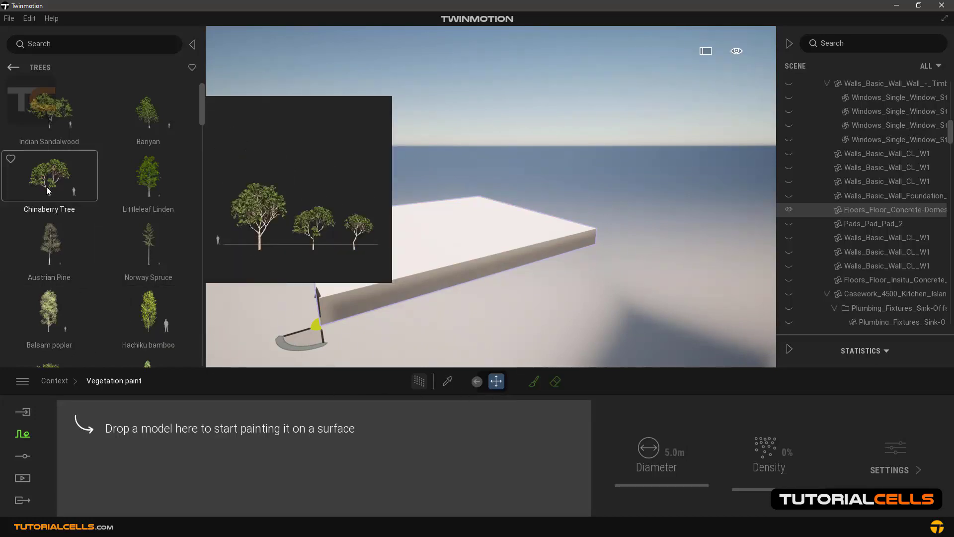
{"action": "left_click", "coordinate": [12, 69]}
{"action": "left_click", "coordinate": [147, 194]}
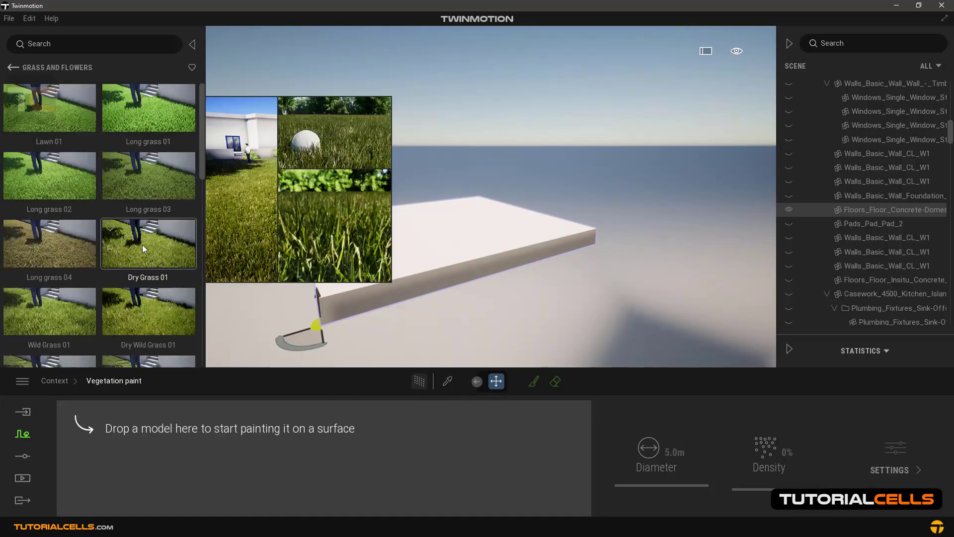
{"action": "left_click_drag", "start_coordinate": [143, 228], "coordinate": [192, 463]}
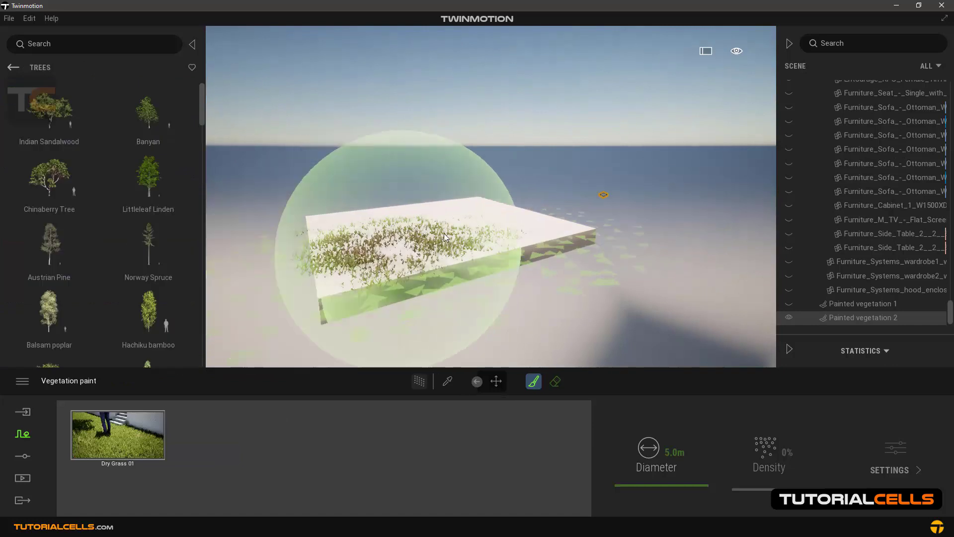
{"action": "mouse_move", "coordinate": [444, 234]}
{"action": "left_mouse_down"}
{"action": "mouse_move", "coordinate": [442, 220]}
{"action": "mouse_move", "coordinate": [422, 258]}
{"action": "left_mouse_up"}
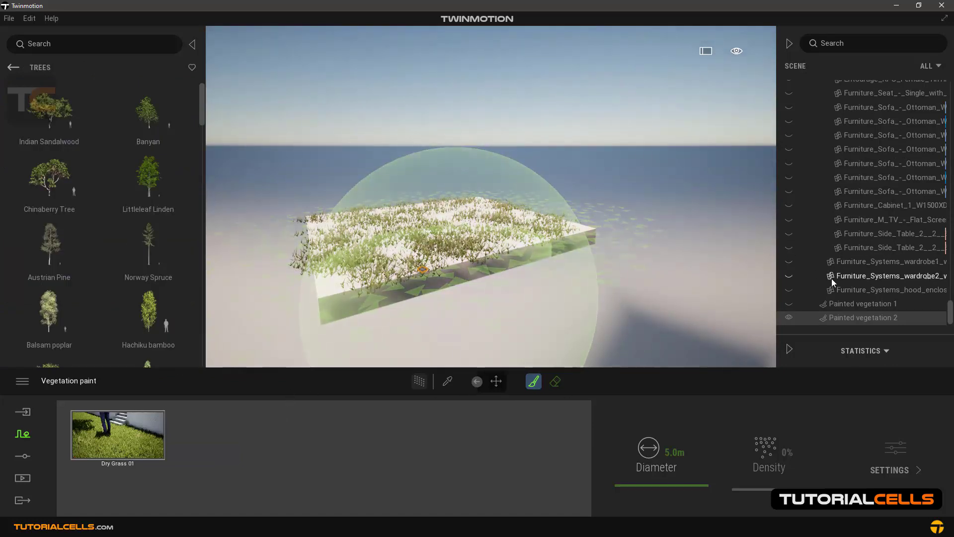
- Stop painting, select the concrete slab and turn off its isolation to bring back the whole scene
{"action": "left_click", "coordinate": [496, 381]}
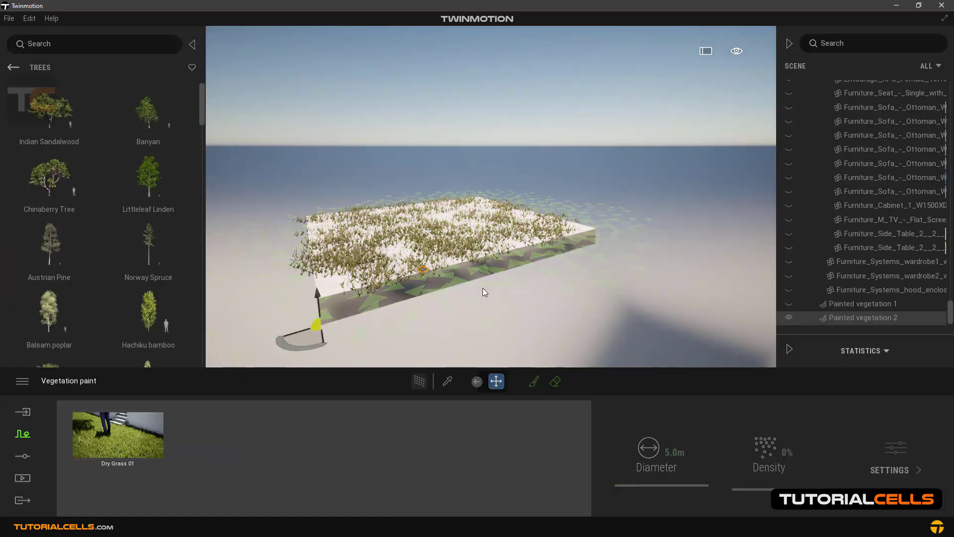
{"action": "left_click", "coordinate": [326, 288]}
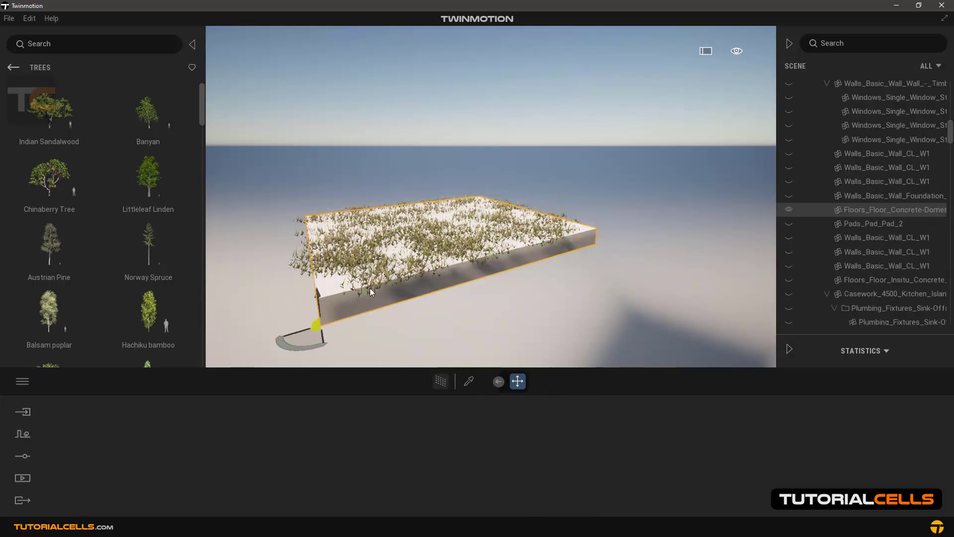
{"action": "right_click", "coordinate": [861, 214]}
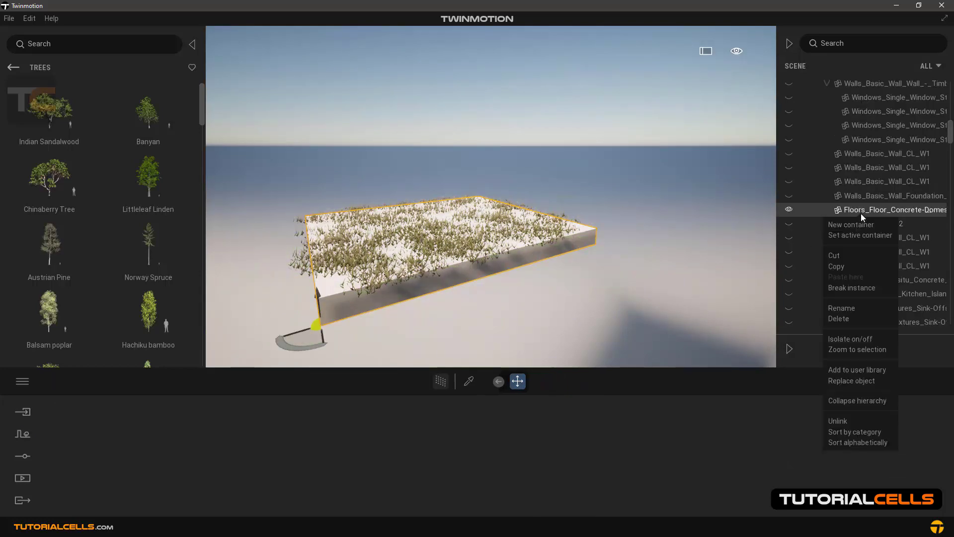
{"action": "left_click", "coordinate": [845, 333]}
{"action": "scroll", "coordinate": [452, 257], "scroll_direction": "down", "scroll_amount": 3}
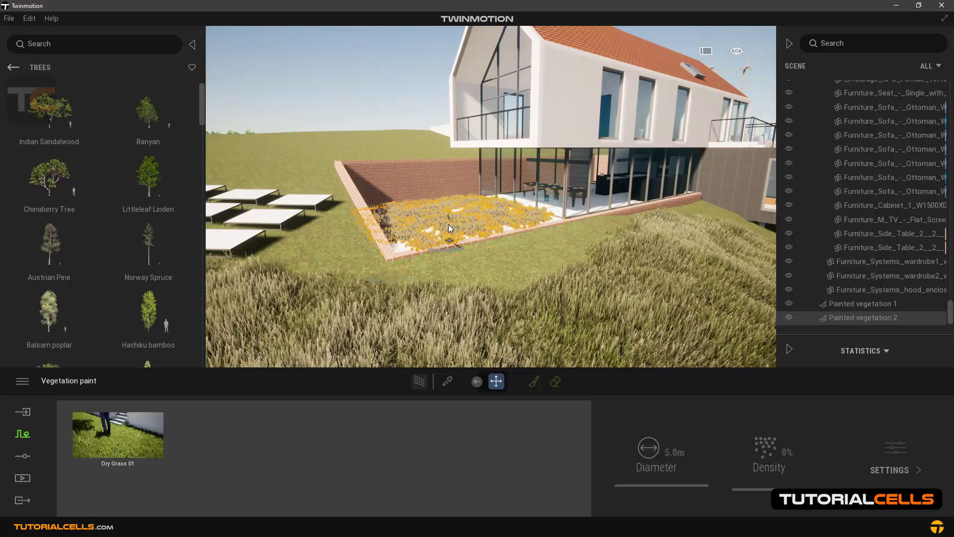
- Select the grass painted on the patio and set its Dry Grass 01 density to 100%
{"action": "left_click", "coordinate": [443, 211]}
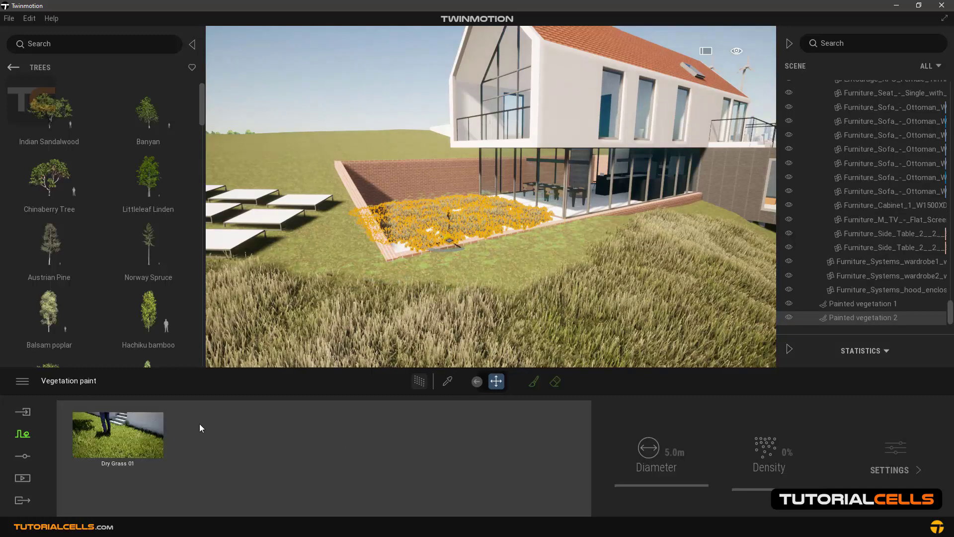
{"action": "left_click", "coordinate": [151, 431]}
{"action": "left_click_drag", "start_coordinate": [741, 465], "coordinate": [718, 373]}
- Select Painted vegetation 1 on the terrain, open its Dry Grass 01 settings and set the grass size to 100%
{"action": "scroll", "coordinate": [649, 333], "scroll_direction": "down", "scroll_amount": 4}
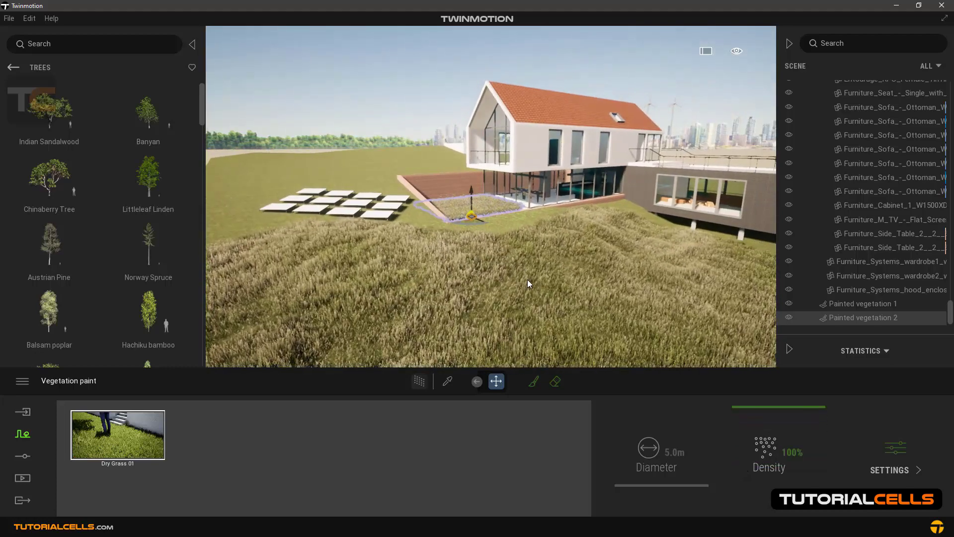
{"action": "right_click_drag", "start_coordinate": [528, 280], "coordinate": [512, 254]}
{"action": "left_click", "coordinate": [508, 256]}
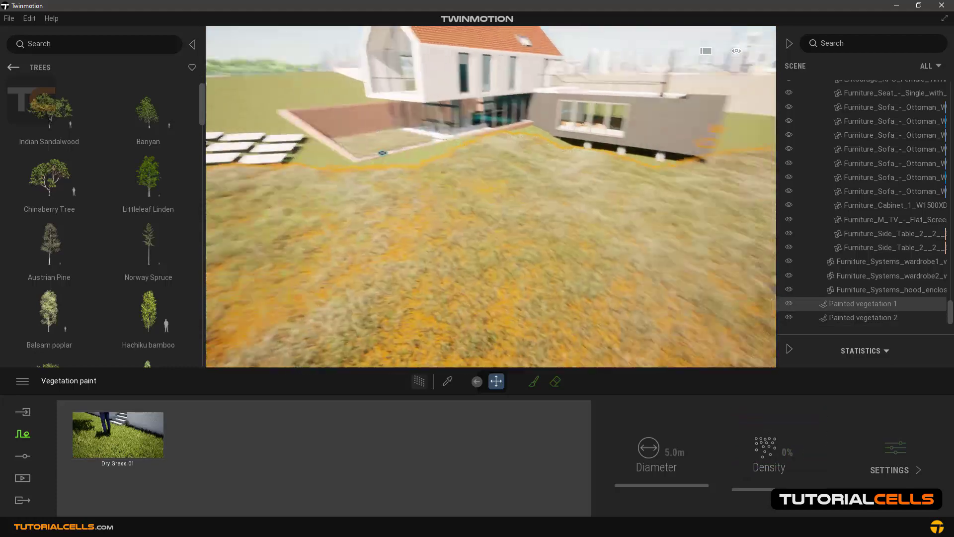
{"action": "left_click", "coordinate": [143, 437]}
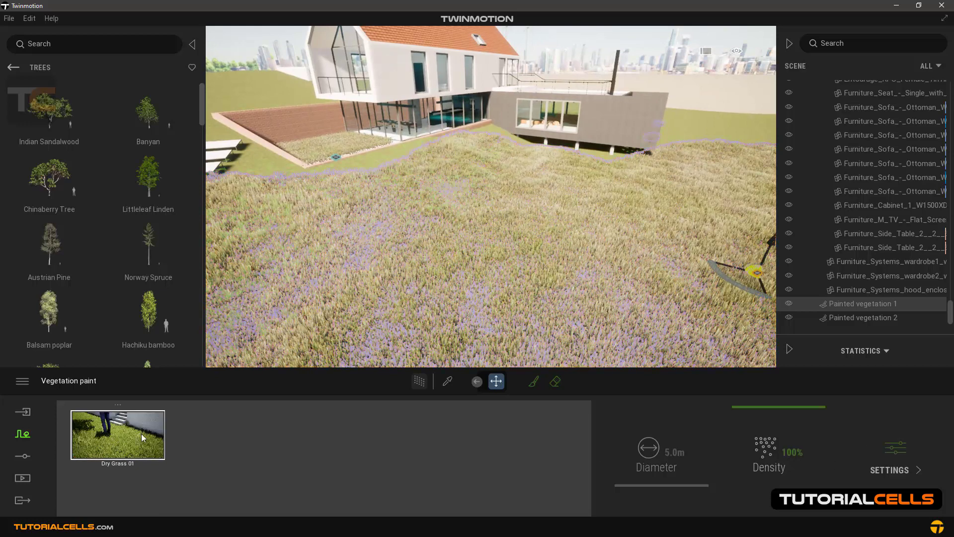
{"action": "left_click", "coordinate": [894, 450]}
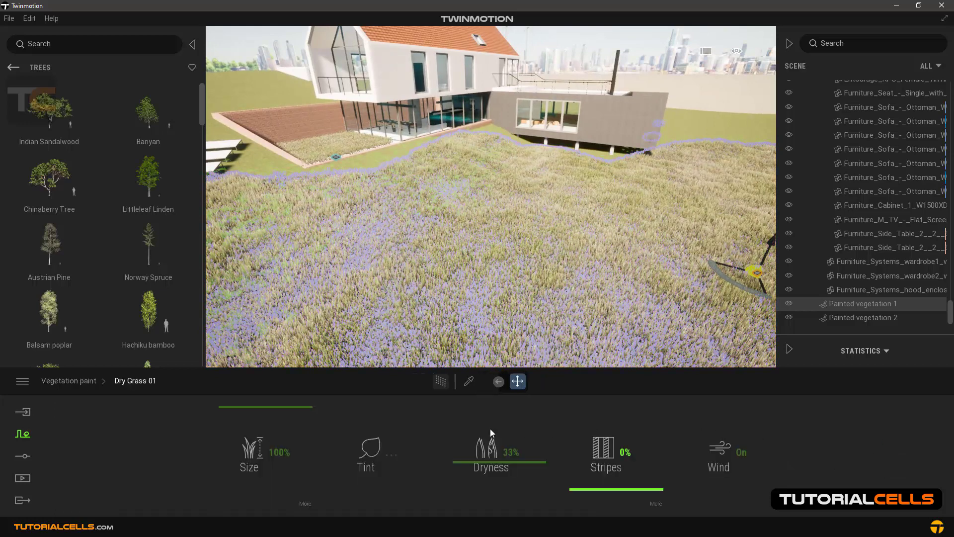
{"action": "mouse_move", "coordinate": [308, 397]}
{"action": "left_mouse_down"}
{"action": "mouse_move", "coordinate": [311, 413]}
{"action": "mouse_move", "coordinate": [315, 389]}
{"action": "mouse_move", "coordinate": [315, 444]}
{"action": "mouse_move", "coordinate": [325, 373]}
{"action": "left_mouse_up"}
- Check the tint colour picker without changing the colour, and set the Dry Grass 01 dryness to 0%
{"action": "right_click_drag", "start_coordinate": [439, 317], "coordinate": [514, 325]}
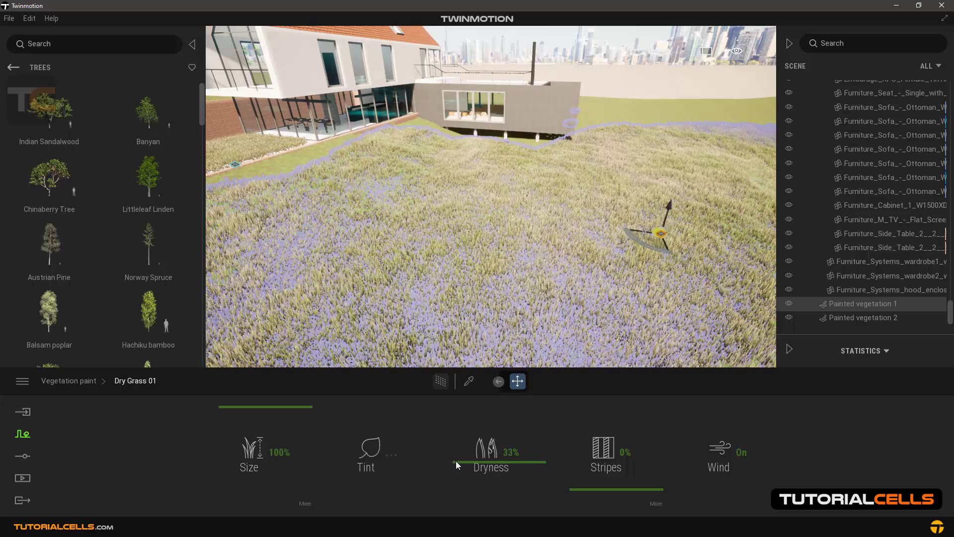
{"action": "left_click", "coordinate": [396, 453]}
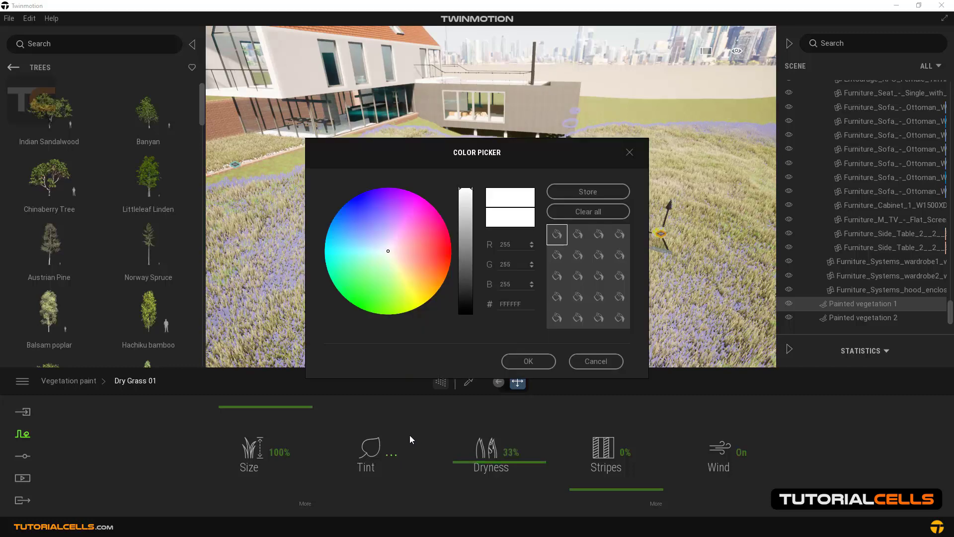
{"action": "left_click", "coordinate": [586, 368]}
{"action": "left_click_drag", "start_coordinate": [468, 454], "coordinate": [475, 486]}
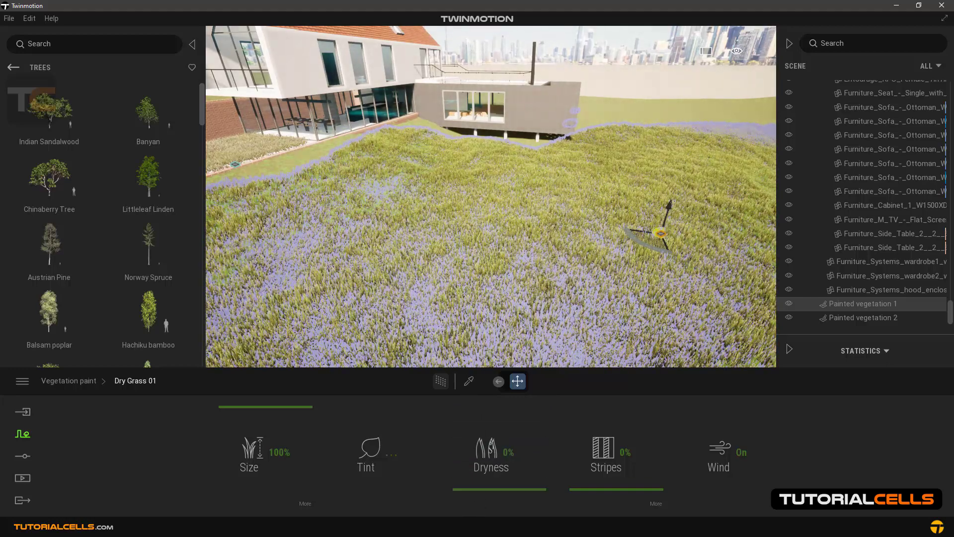
{"action": "right_click_drag", "start_coordinate": [544, 310], "coordinate": [516, 303]}
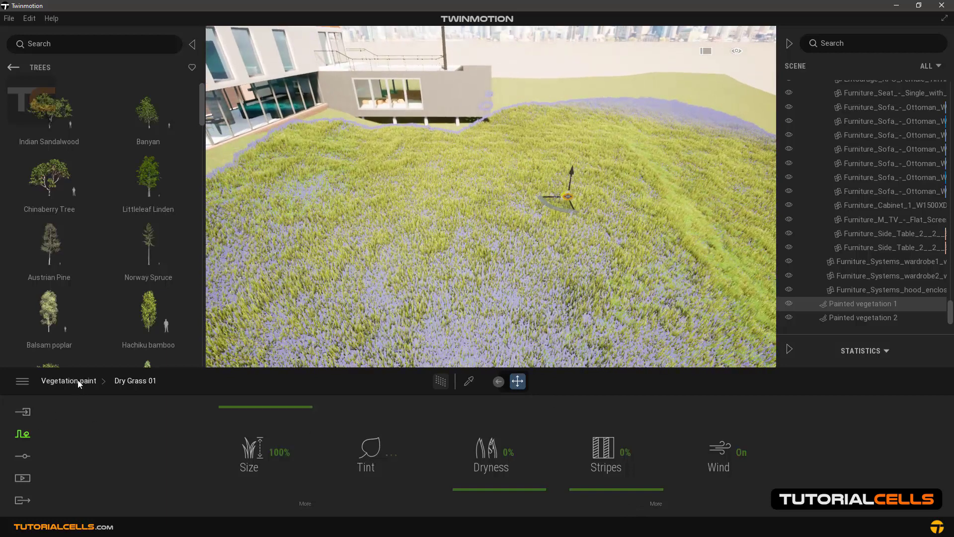
- Reopen the Dry Grass 01 settings from the vegetation palette and set the stripes to 100%
{"action": "left_click", "coordinate": [74, 381]}
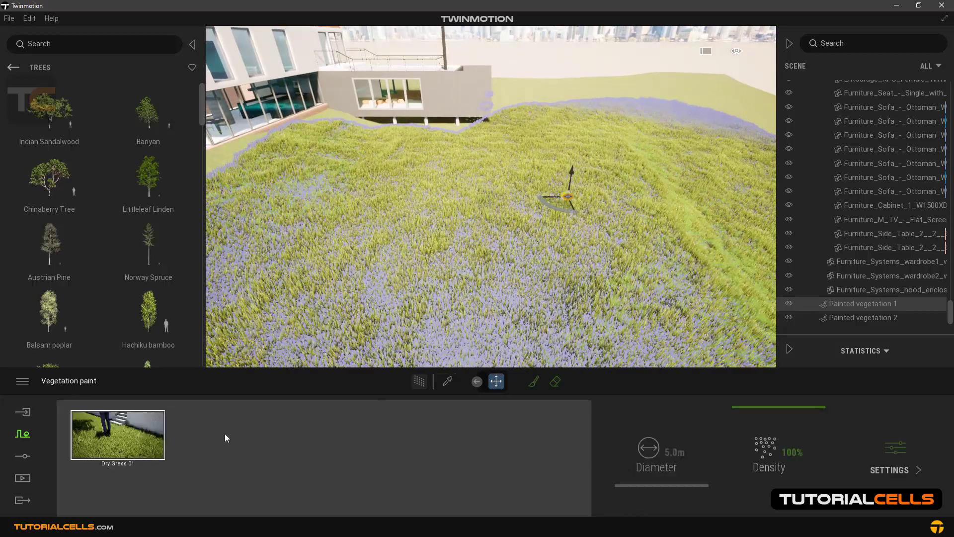
{"action": "left_click", "coordinate": [890, 450]}
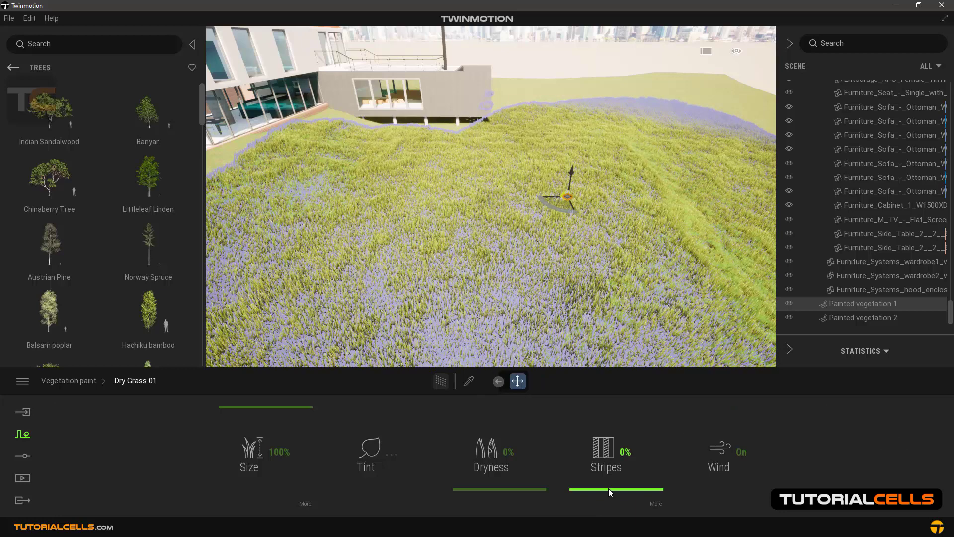
{"action": "left_click_drag", "start_coordinate": [605, 433], "coordinate": [603, 388]}
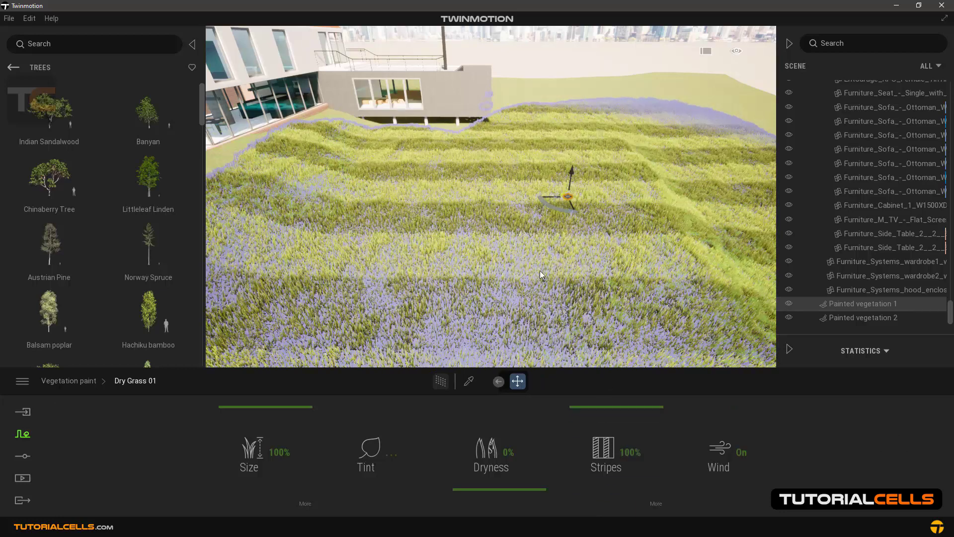
{"action": "right_click_drag", "start_coordinate": [549, 300], "coordinate": [569, 331]}
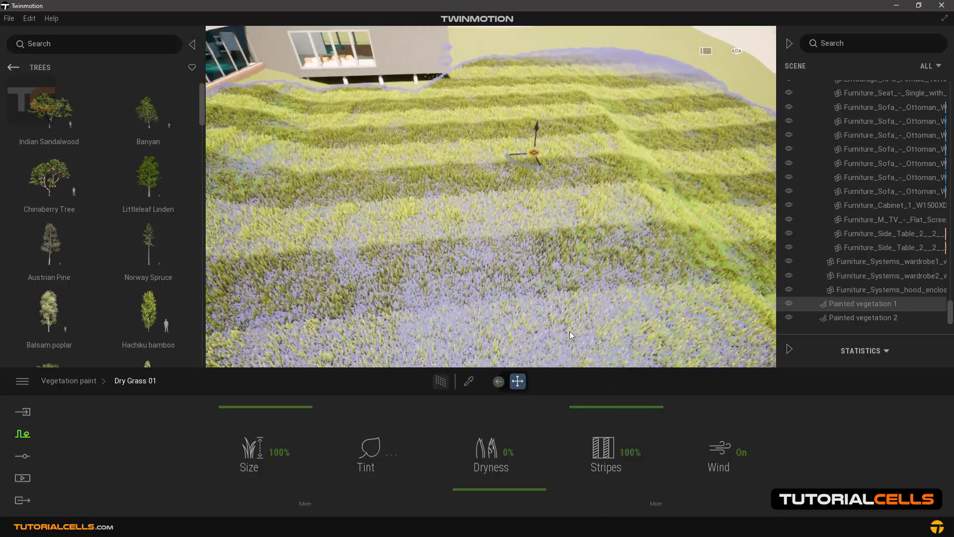
- Open the additional stripe settings, and set the stripe size to 0% and the angle to 21°
{"action": "left_click", "coordinate": [655, 503]}
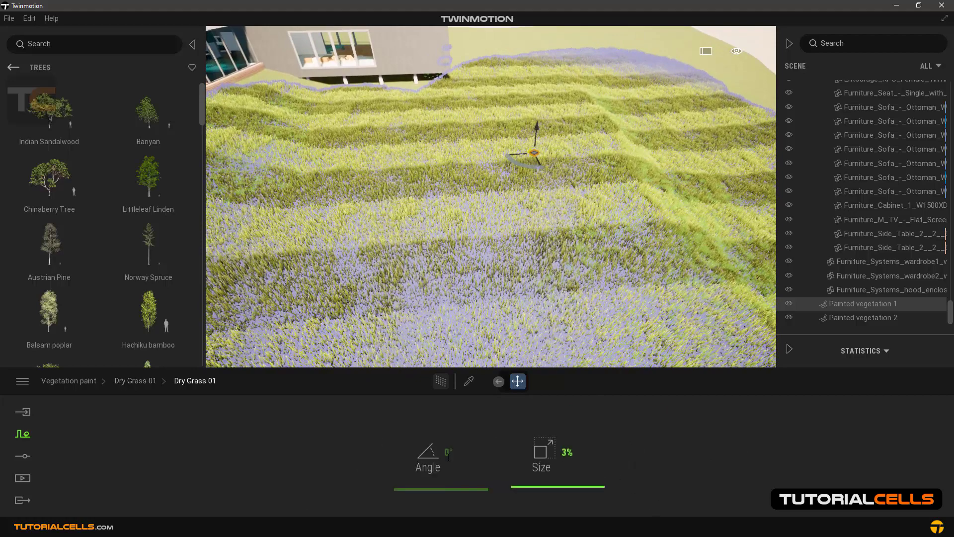
{"action": "mouse_move", "coordinate": [521, 487]}
{"action": "left_mouse_down"}
{"action": "mouse_move", "coordinate": [523, 467]}
{"action": "mouse_move", "coordinate": [524, 496]}
{"action": "left_mouse_up"}
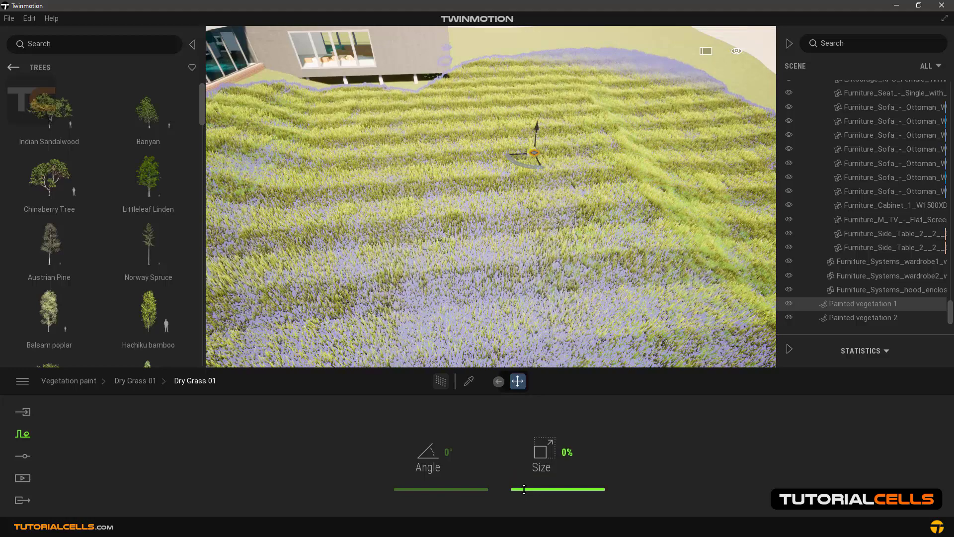
{"action": "mouse_move", "coordinate": [473, 482]}
{"action": "left_mouse_down"}
{"action": "mouse_move", "coordinate": [471, 473]}
{"action": "mouse_move", "coordinate": [475, 481]}
{"action": "left_mouse_up"}
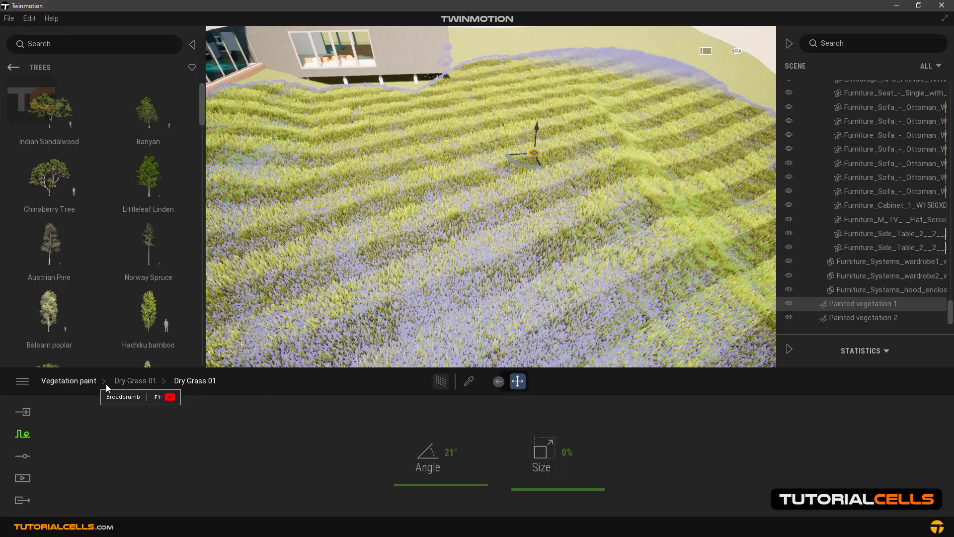
- Set the Dry Grass 01 stripes to 0% and return to the vegetation palette
{"action": "left_click", "coordinate": [143, 381]}
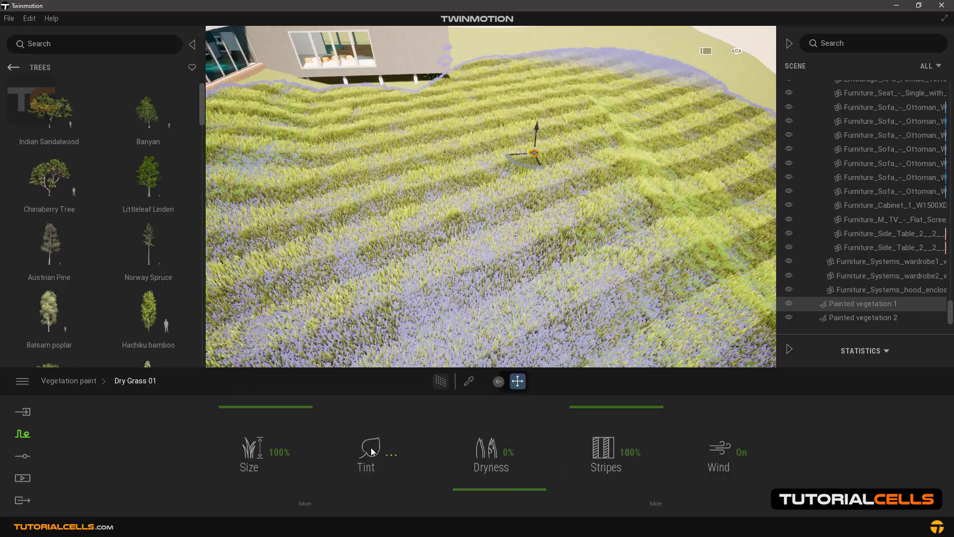
{"action": "left_click_drag", "start_coordinate": [584, 407], "coordinate": [590, 510]}
{"action": "left_click", "coordinate": [77, 381]}
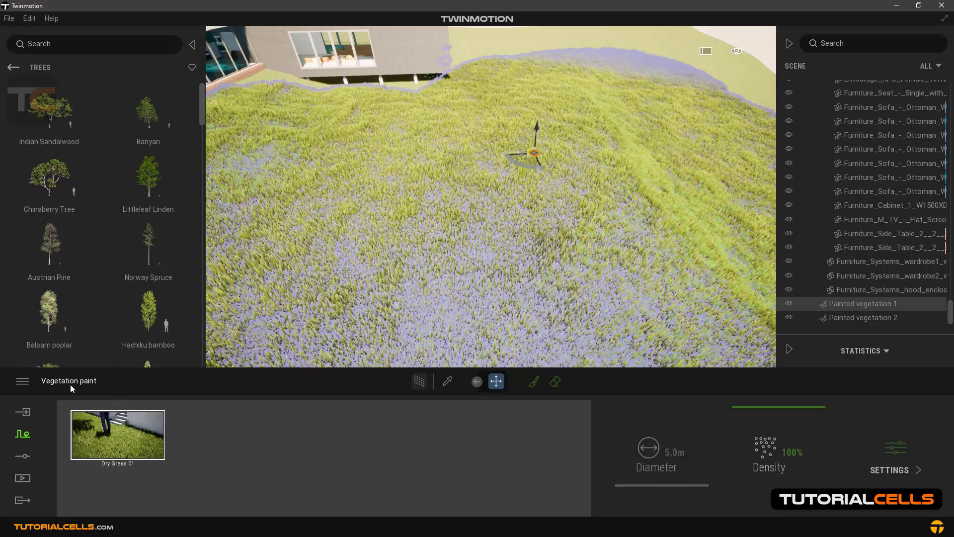
- Add Clovers 03 from the grass and flowers library to the terrain's vegetation palette and select it there
{"action": "left_click", "coordinate": [118, 406]}
{"action": "mouse_move", "coordinate": [118, 219]}
{"action": "left_click", "coordinate": [117, 393]}
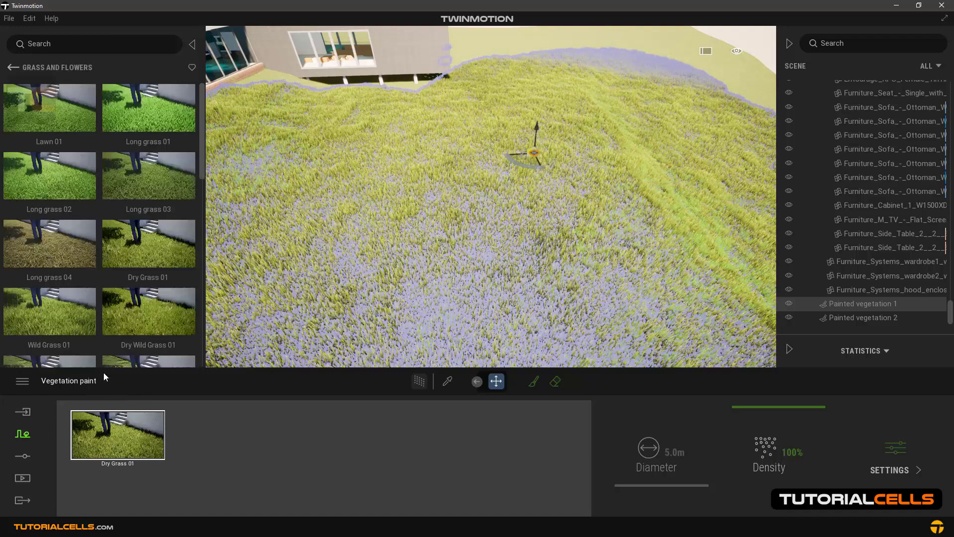
{"action": "left_click", "coordinate": [61, 318]}
{"action": "scroll", "coordinate": [99, 281], "scroll_direction": "down", "scroll_amount": 3}
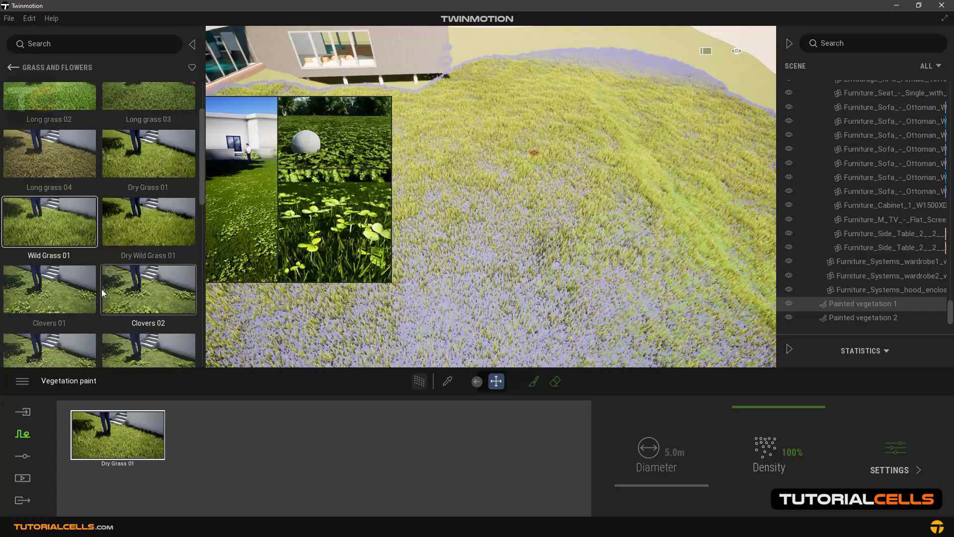
{"action": "mouse_move", "coordinate": [63, 305]}
{"action": "left_mouse_down"}
{"action": "mouse_move", "coordinate": [217, 392]}
{"action": "mouse_move", "coordinate": [251, 465]}
{"action": "left_mouse_up"}
{"action": "left_click", "coordinate": [246, 425]}
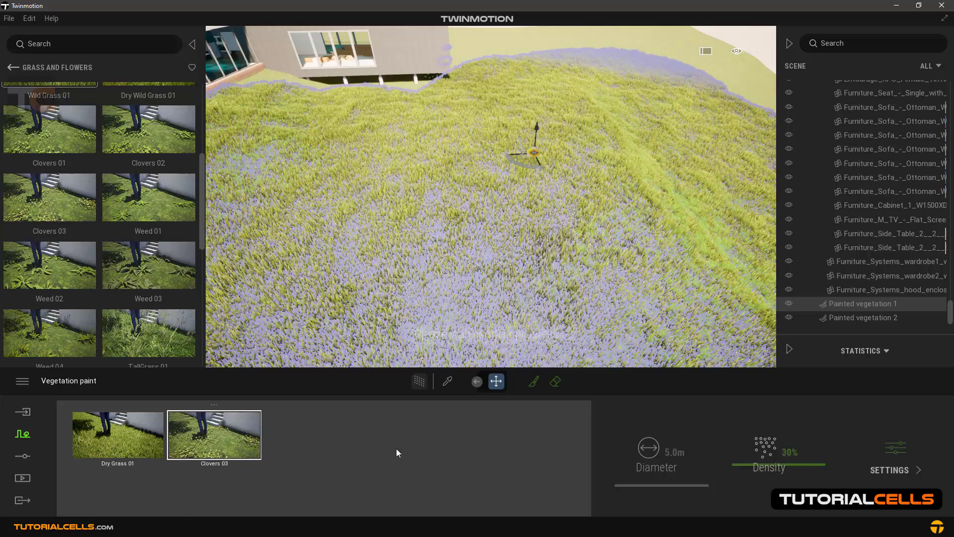
- Try a Clovers 03 density of 94% on the terrain, inspect the coverage up close, and reduce the density to 59%
{"action": "left_click_drag", "start_coordinate": [727, 462], "coordinate": [734, 412]}
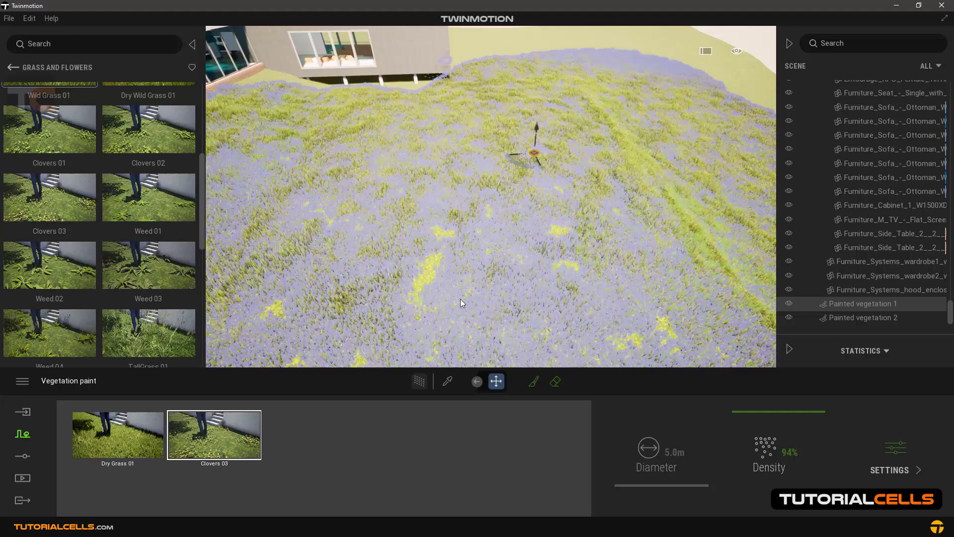
{"action": "right_click_drag", "start_coordinate": [460, 299], "coordinate": [517, 243]}
{"action": "key", "text": "w"}
{"action": "key", "text": "w"}
{"action": "key", "text": "w"}
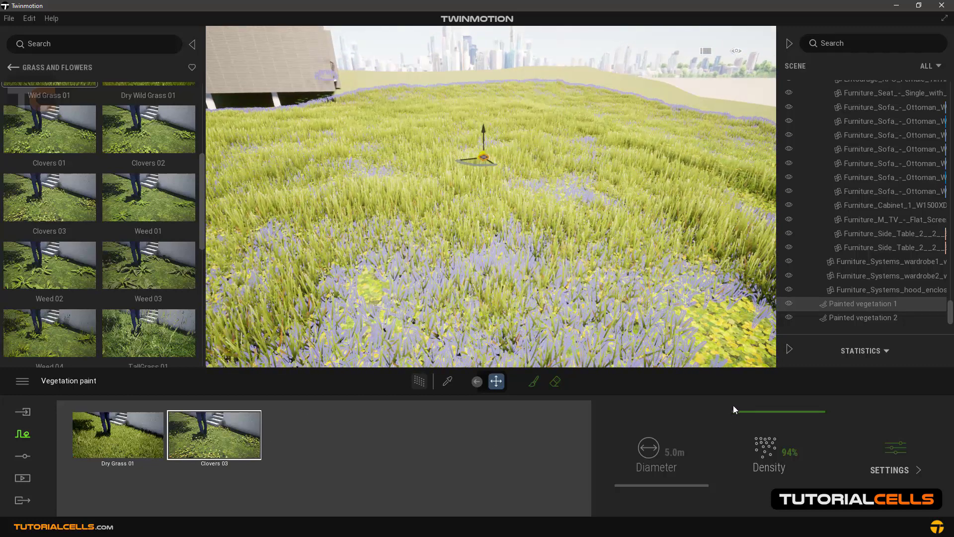
{"action": "left_click_drag", "start_coordinate": [740, 414], "coordinate": [739, 443]}
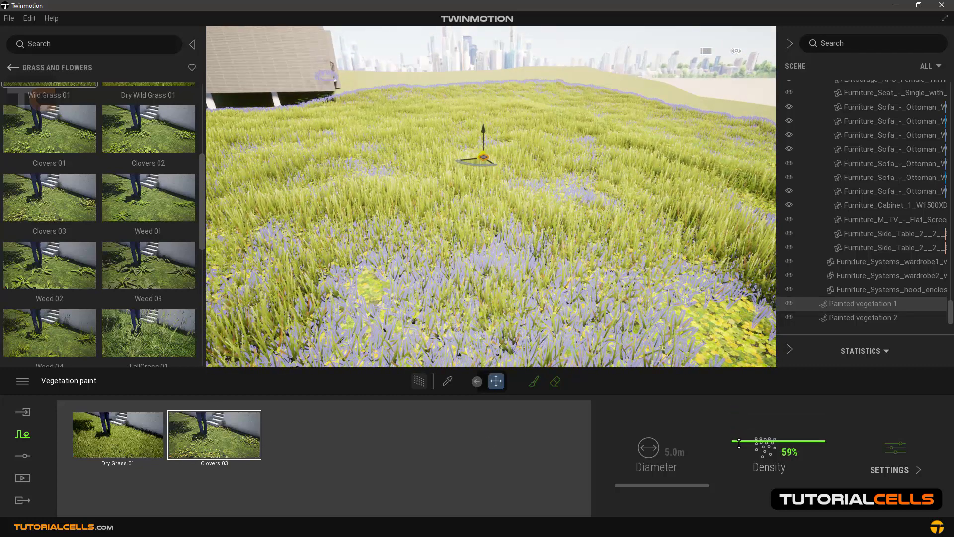
- Add Tropical palm 2 from the bushes library to the terrain's vegetation palette
{"action": "left_click", "coordinate": [13, 66]}
{"action": "left_click", "coordinate": [50, 189]}
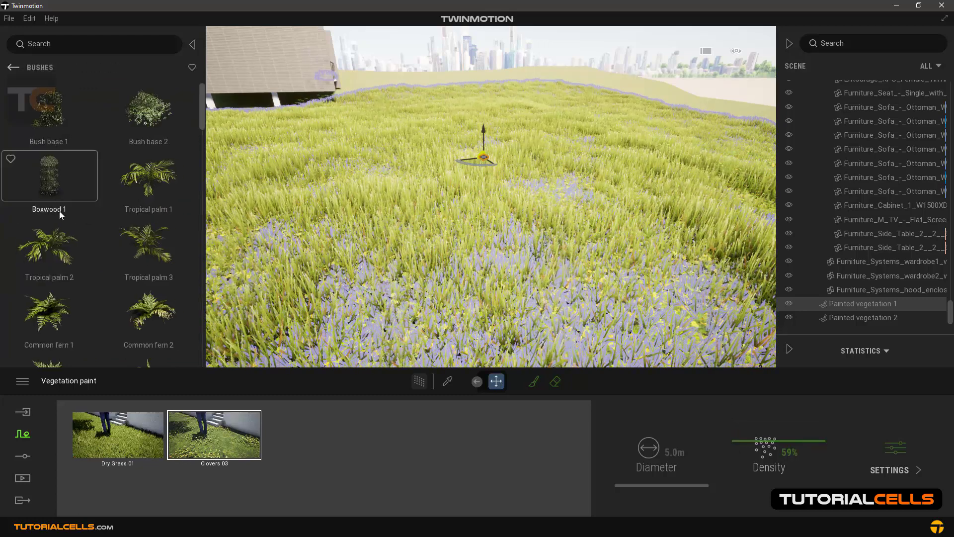
{"action": "left_click_drag", "start_coordinate": [351, 395], "coordinate": [368, 430]}
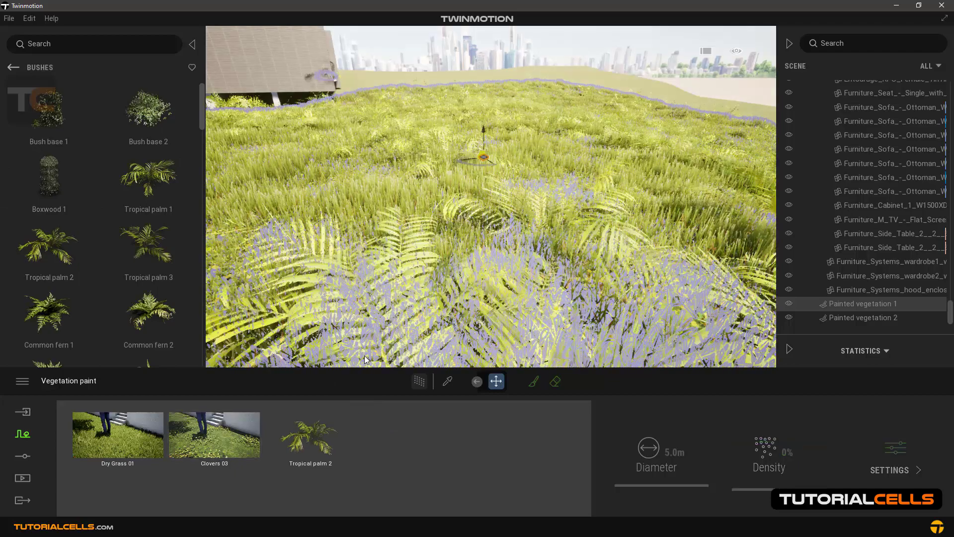
{"action": "right_click_drag", "start_coordinate": [464, 252], "coordinate": [464, 348]}
{"action": "key", "text": "w"}
- Select the painted vegetation on the walled patio and set its Dry Grass 01 density to 84%
{"action": "left_click", "coordinate": [548, 258]}
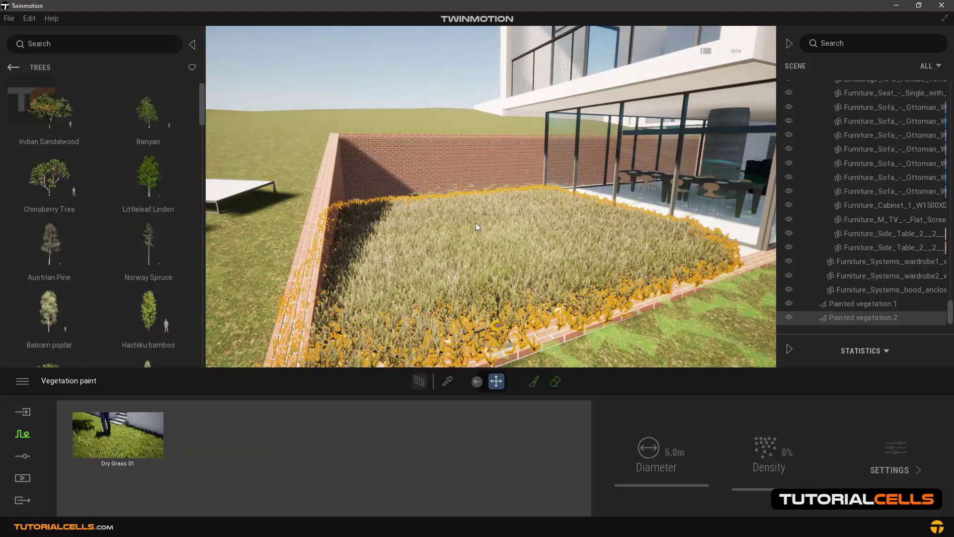
{"action": "scroll", "coordinate": [503, 252], "scroll_direction": "down", "scroll_amount": 5}
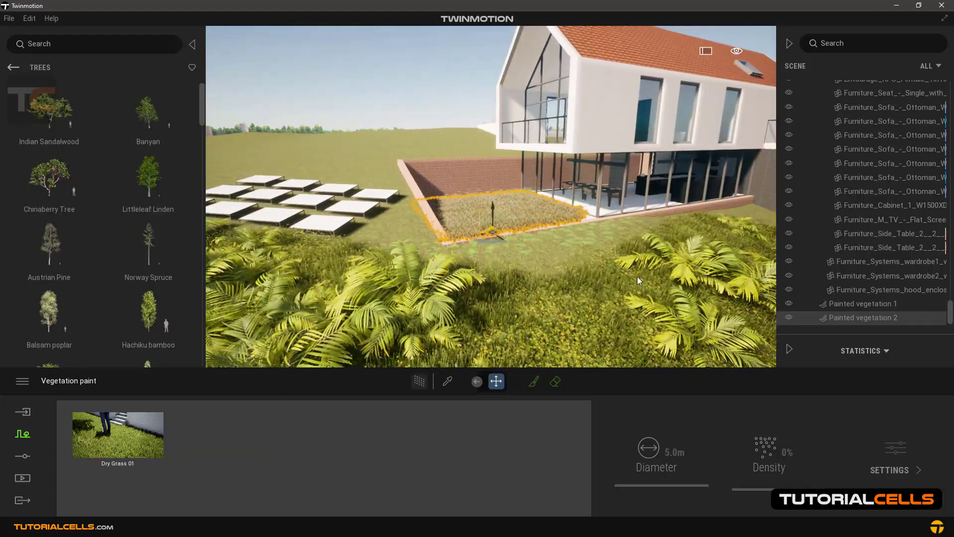
{"action": "left_click", "coordinate": [687, 291]}
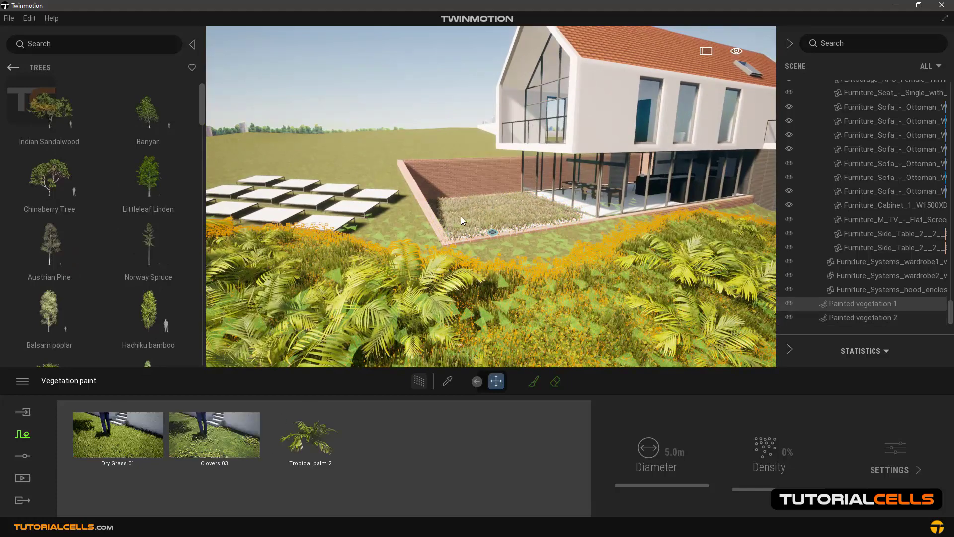
{"action": "left_click", "coordinate": [477, 205]}
{"action": "scroll", "coordinate": [512, 215], "scroll_direction": "up", "scroll_amount": 5}
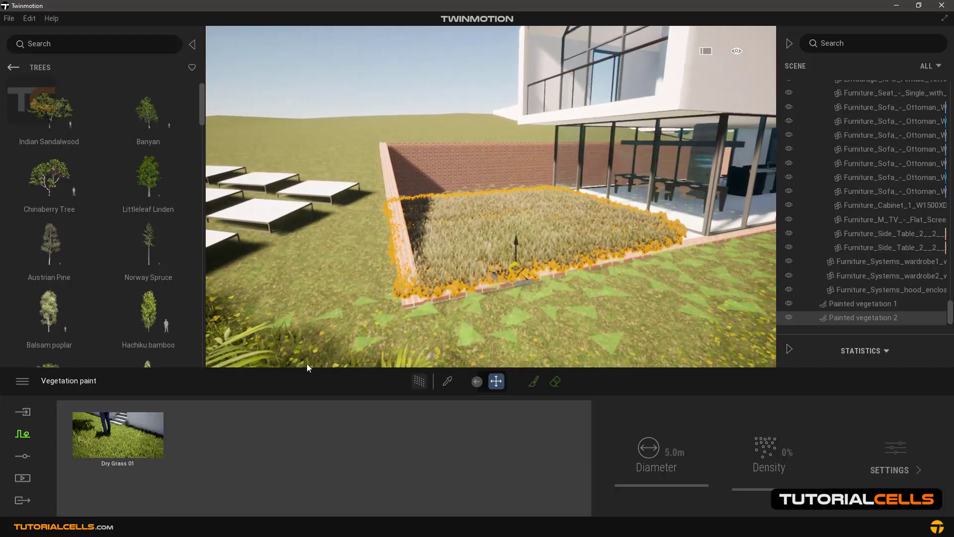
{"action": "left_click", "coordinate": [146, 425]}
{"action": "left_click_drag", "start_coordinate": [759, 407], "coordinate": [760, 415]}
- Set the patio's Dry Grass 01 dryness to 0% and size to 22%, and deselect the vegetation
{"action": "left_click", "coordinate": [877, 449]}
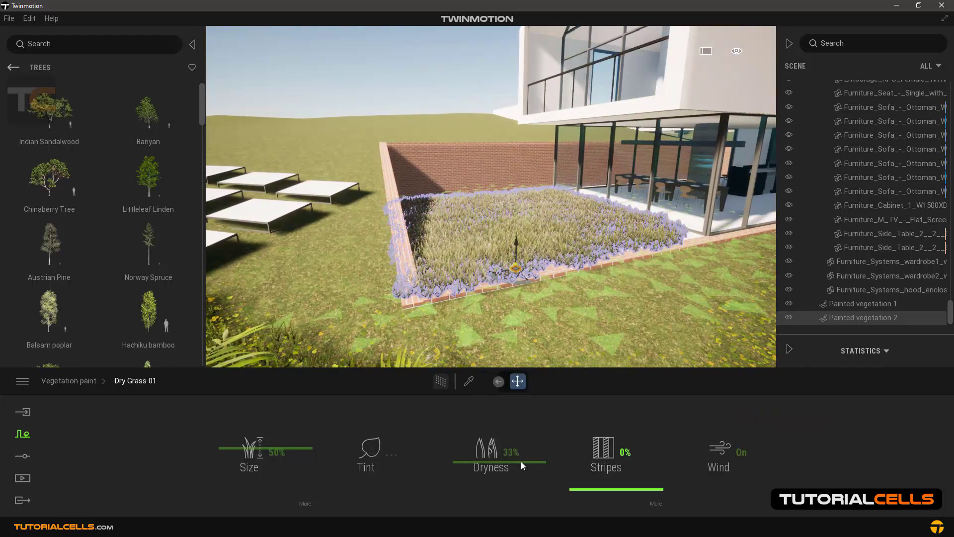
{"action": "left_click_drag", "start_coordinate": [511, 461], "coordinate": [514, 492]}
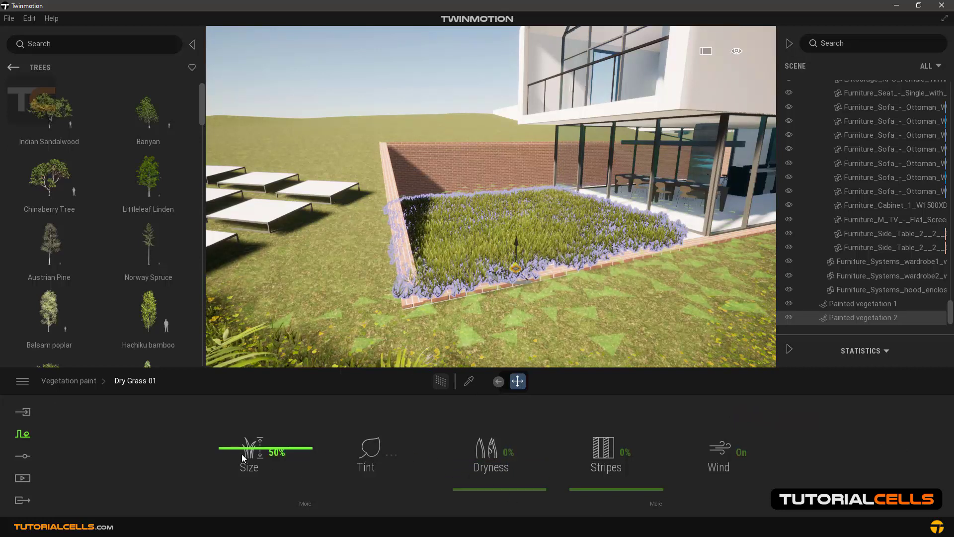
{"action": "left_click_drag", "start_coordinate": [231, 449], "coordinate": [234, 472]}
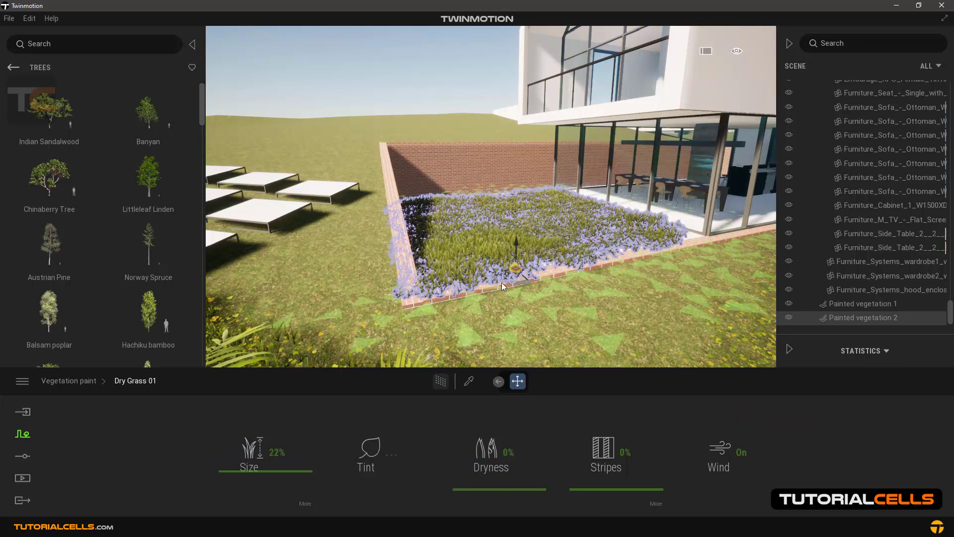
{"action": "left_click", "coordinate": [353, 80]}
- Reselect the patio vegetation and set both the density and the size of its Dry Grass 01 to 100%
{"action": "mouse_move", "coordinate": [490, 229]}
{"action": "right_mouse_down"}
{"action": "mouse_move", "coordinate": [516, 236]}
{"action": "mouse_move", "coordinate": [551, 268]}
{"action": "right_mouse_up"}
{"action": "right_click_drag", "start_coordinate": [432, 171], "coordinate": [431, 165]}
{"action": "left_click", "coordinate": [445, 213]}
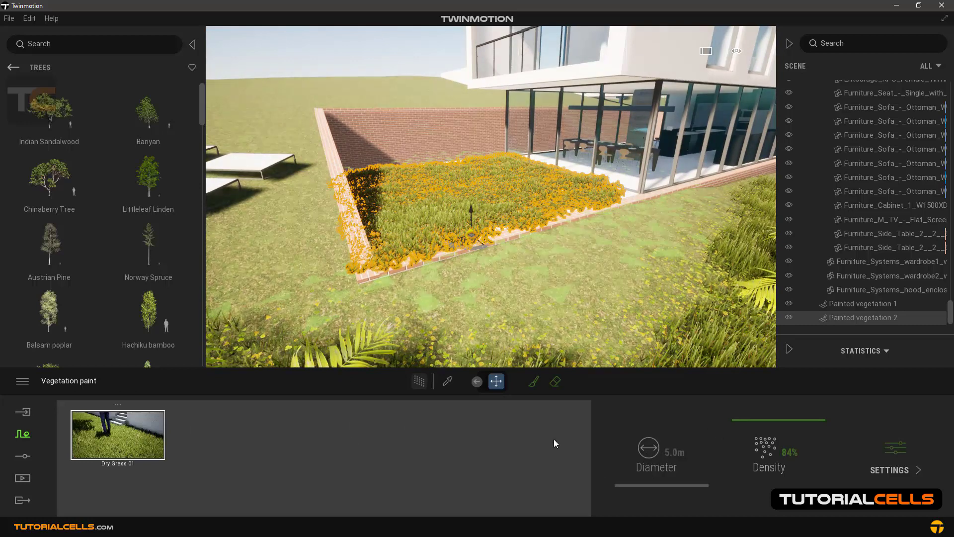
{"action": "left_click_drag", "start_coordinate": [735, 419], "coordinate": [738, 375]}
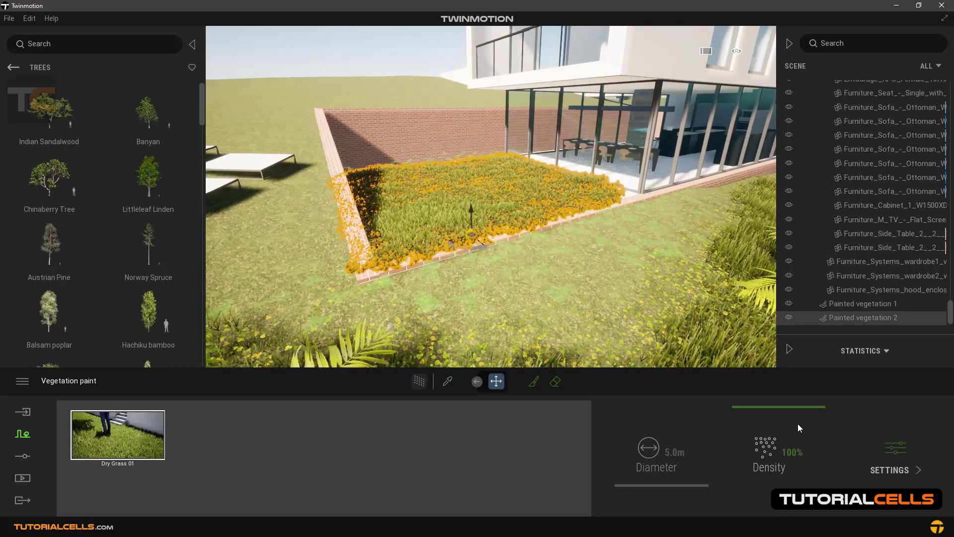
{"action": "left_click", "coordinate": [903, 450]}
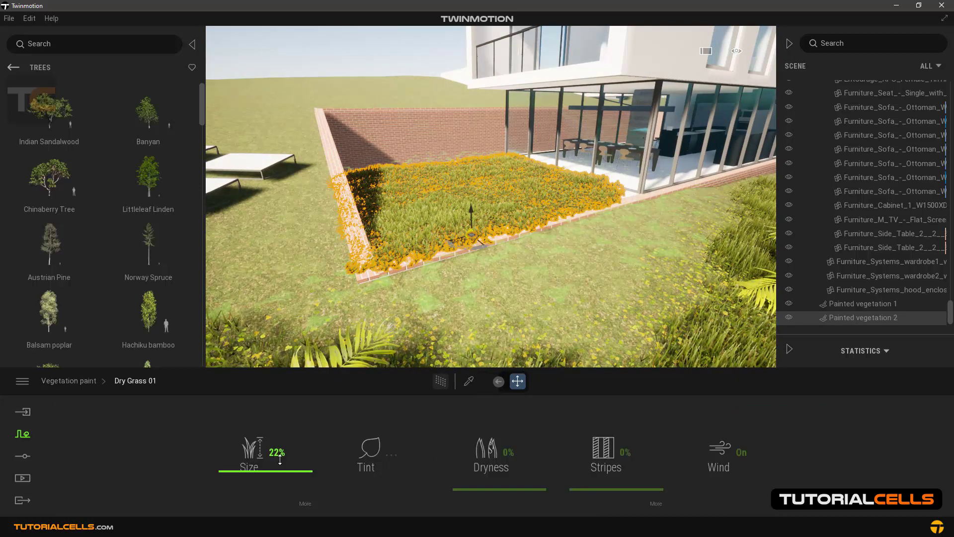
{"action": "left_click_drag", "start_coordinate": [279, 472], "coordinate": [284, 405]}
{"action": "scroll", "coordinate": [549, 239], "scroll_direction": "down", "scroll_amount": 1}
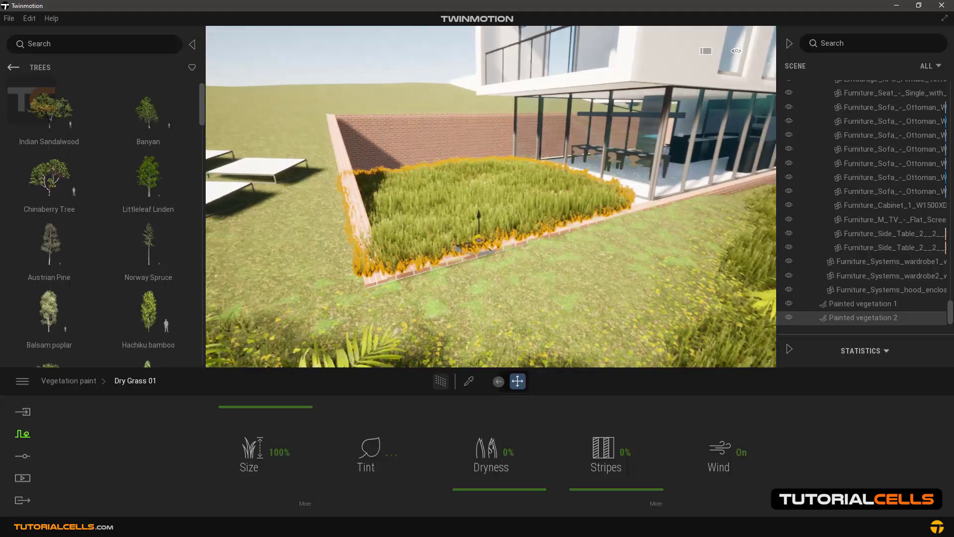
{"action": "scroll", "coordinate": [560, 256], "scroll_direction": "down", "scroll_amount": 4}
{"action": "scroll", "coordinate": [549, 282], "scroll_direction": "down", "scroll_amount": 8}
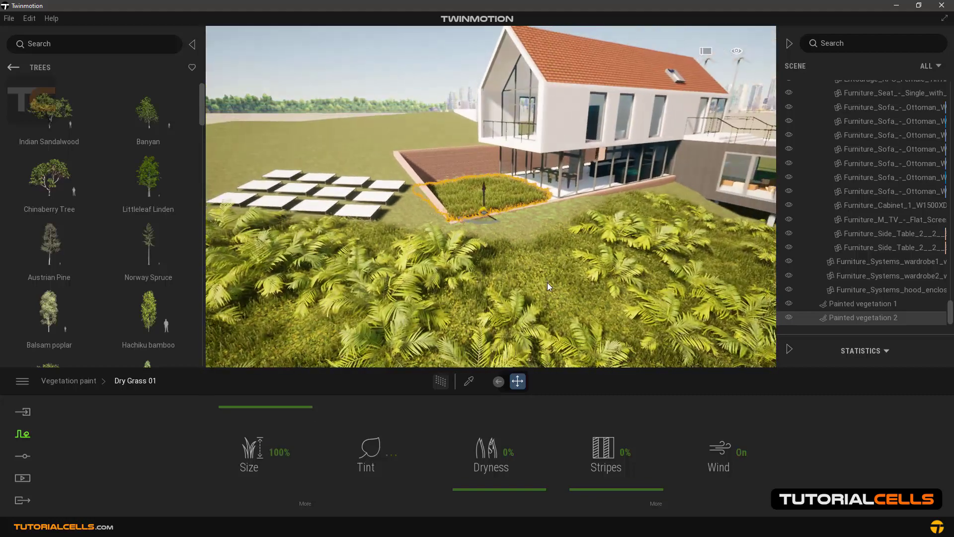